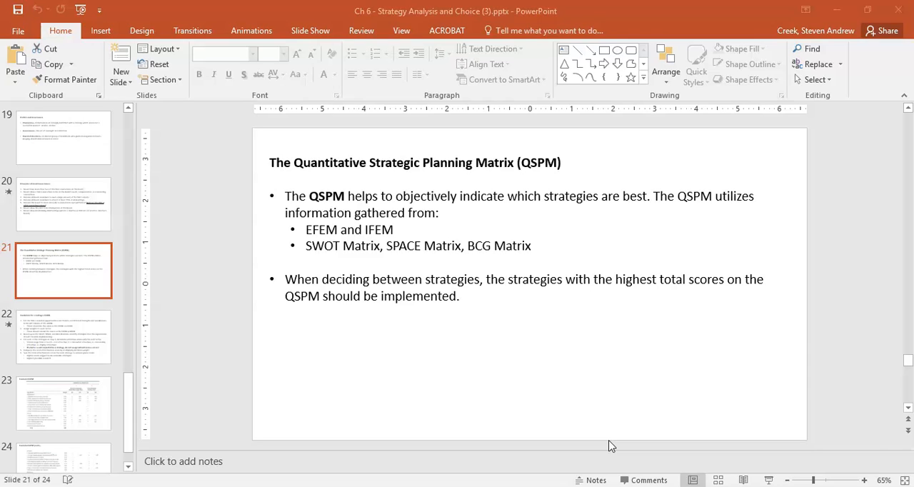
Show slide 22, Guidelines for creating a QSPM, and highlight its EFEM, IFEM and SWOT mentions
left_click(56, 337)
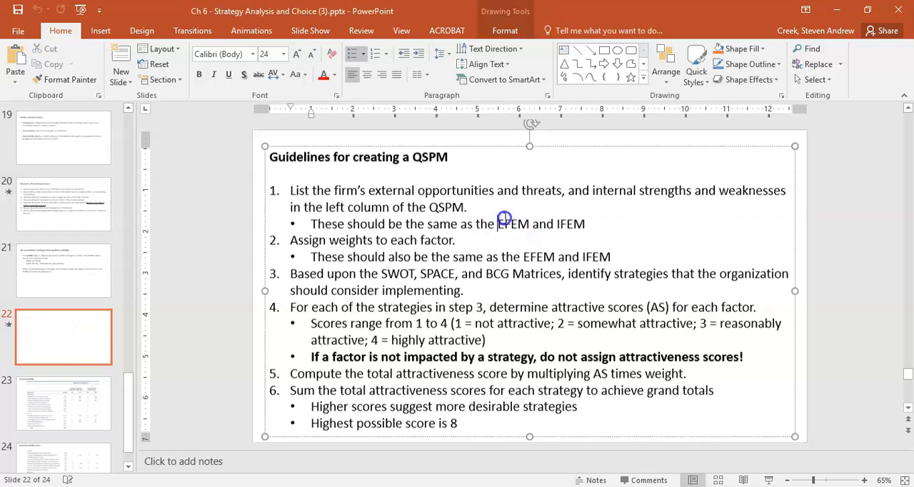
left_click_drag(498, 221, 529, 222)
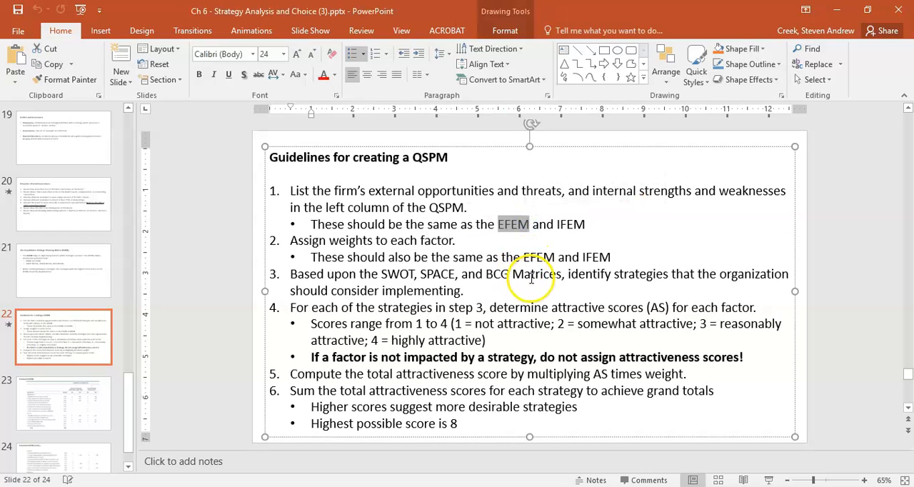
left_click_drag(557, 224, 584, 224)
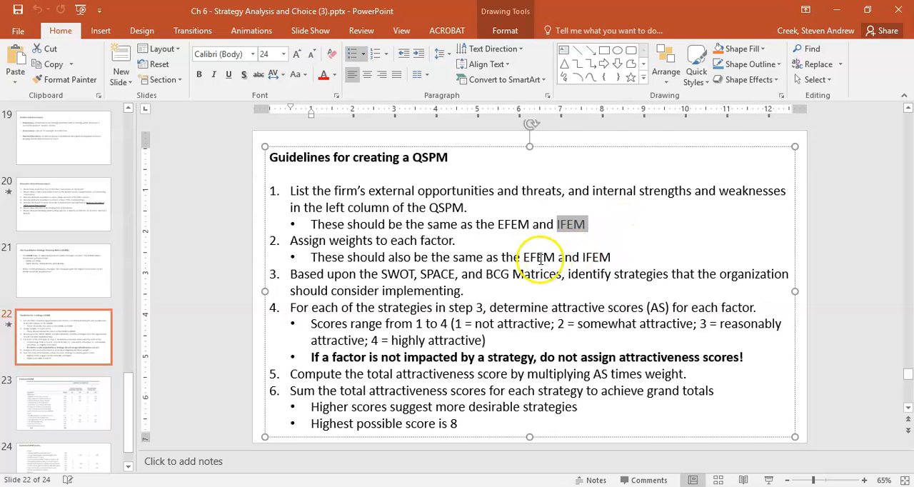
left_click_drag(524, 256, 609, 257)
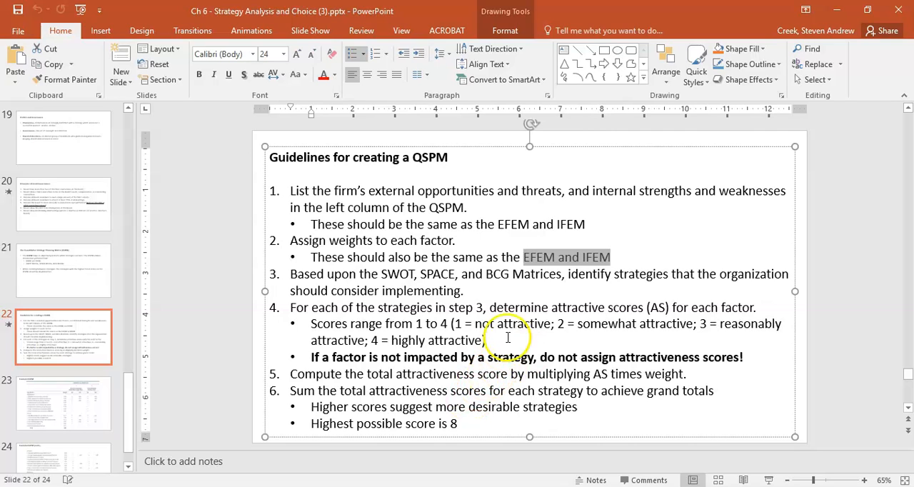
left_click(517, 292)
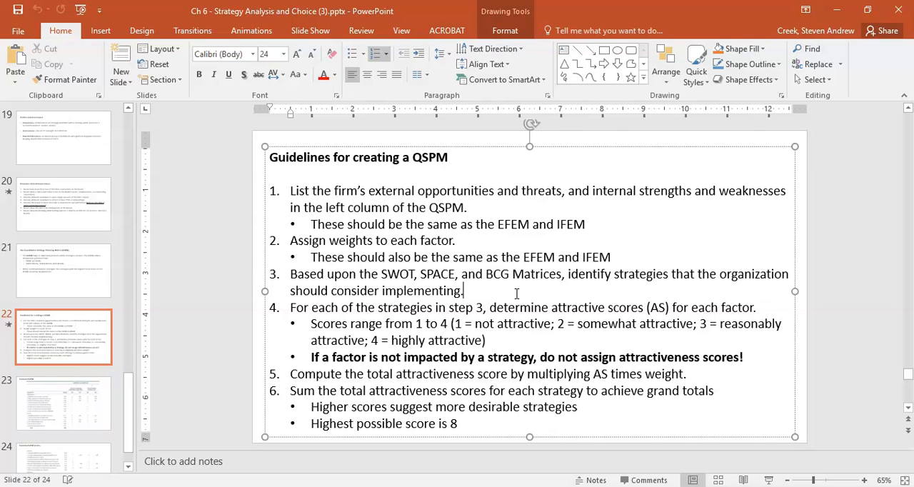
left_click(382, 274)
left_click_drag(382, 273, 414, 273)
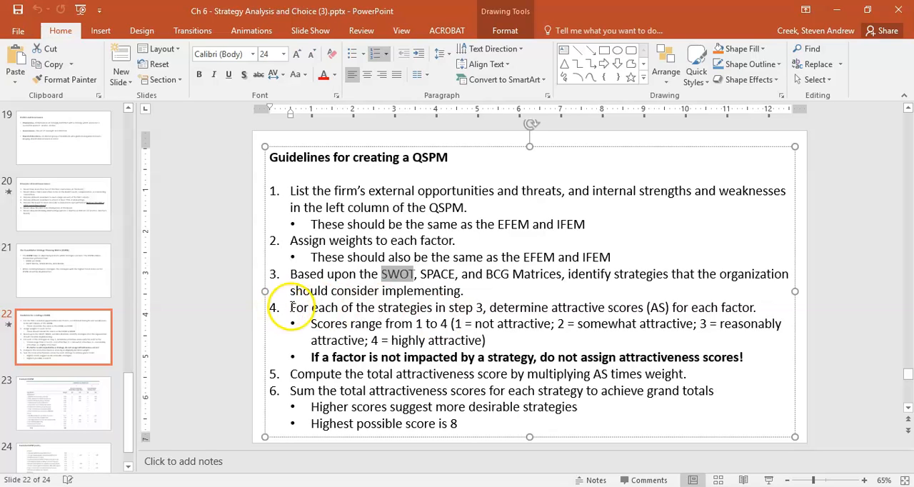
left_click_drag(290, 308, 674, 306)
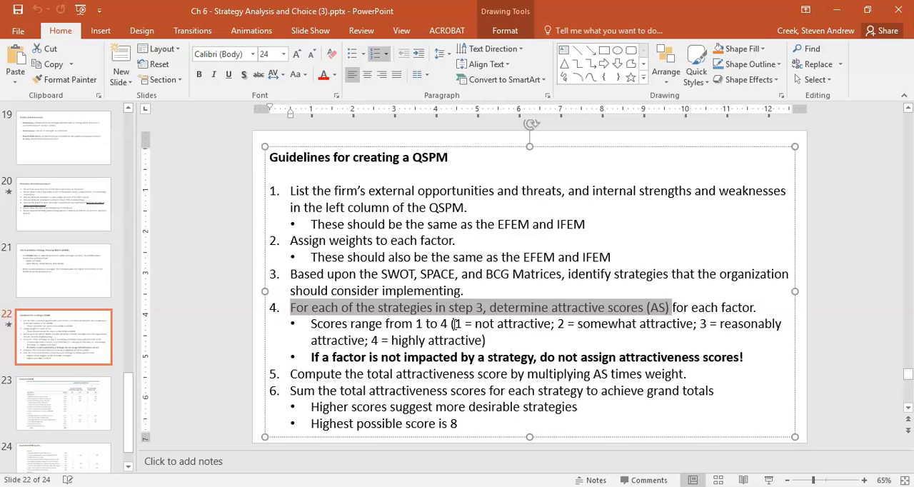
left_click_drag(416, 324, 448, 324)
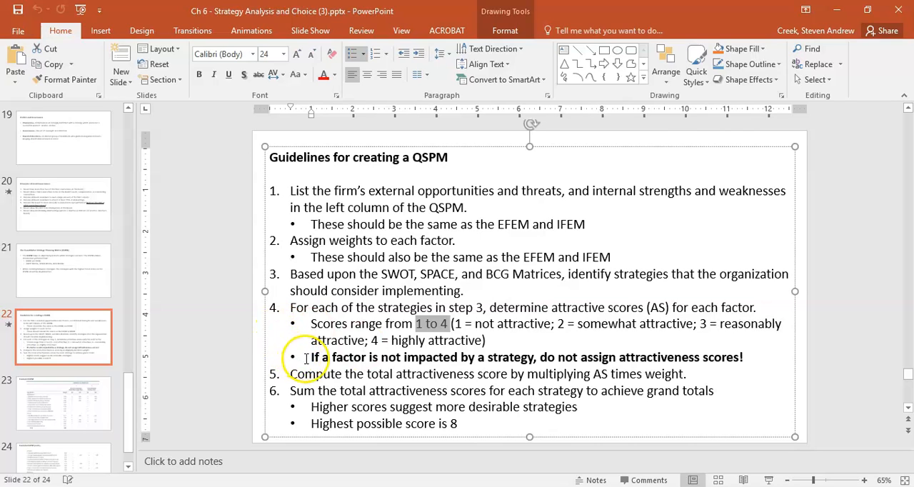
left_click_drag(311, 357, 741, 357)
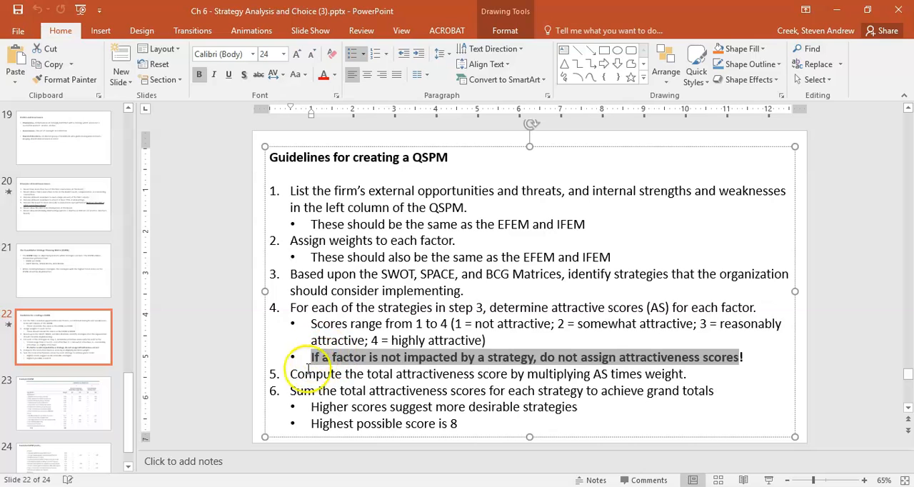
left_click_drag(289, 374, 687, 374)
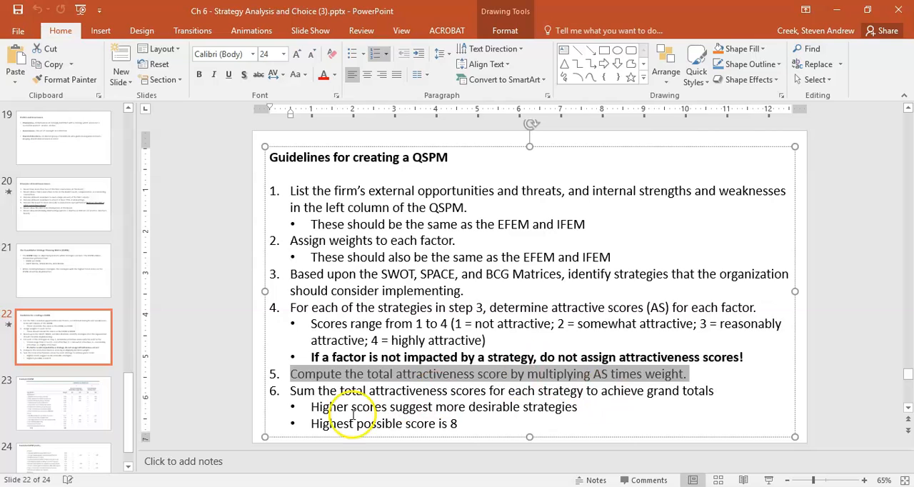
left_click_drag(311, 406, 577, 407)
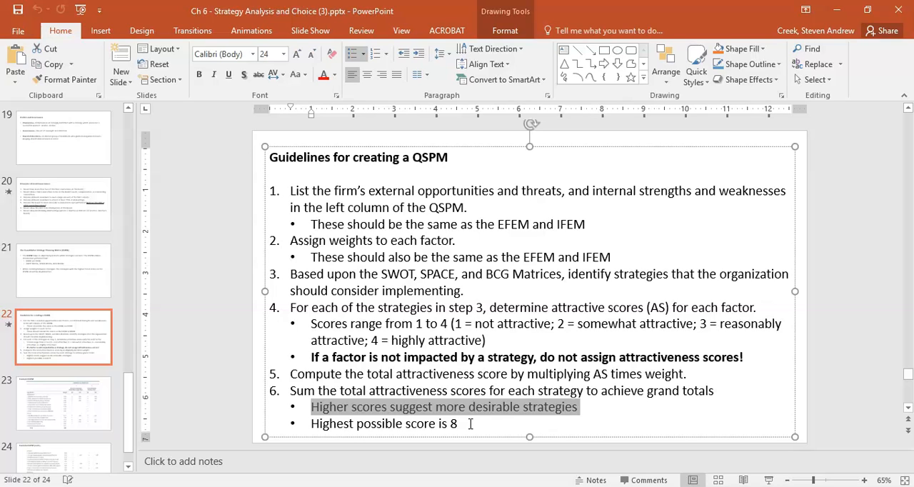
Show slide 23's Example QSPM table, then switch to the QSPM Exercise.xlsx workbook in Excel
left_click(45, 406)
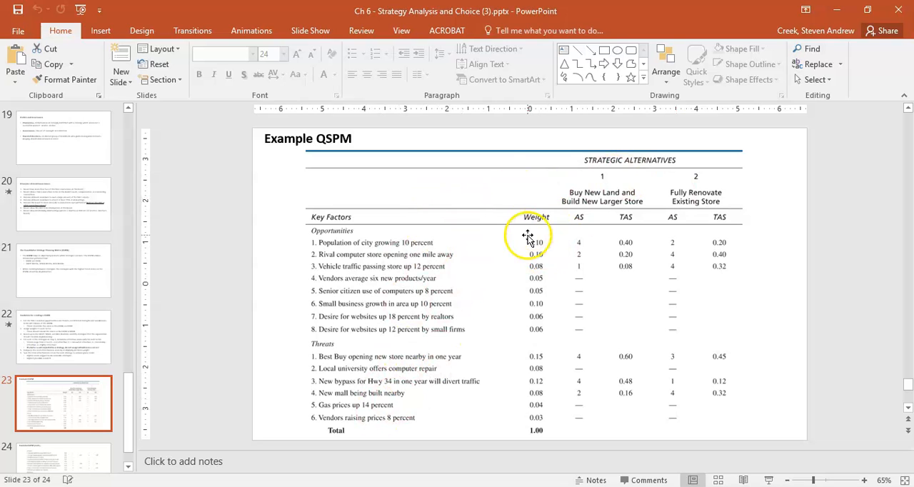
key("alt+Tab")
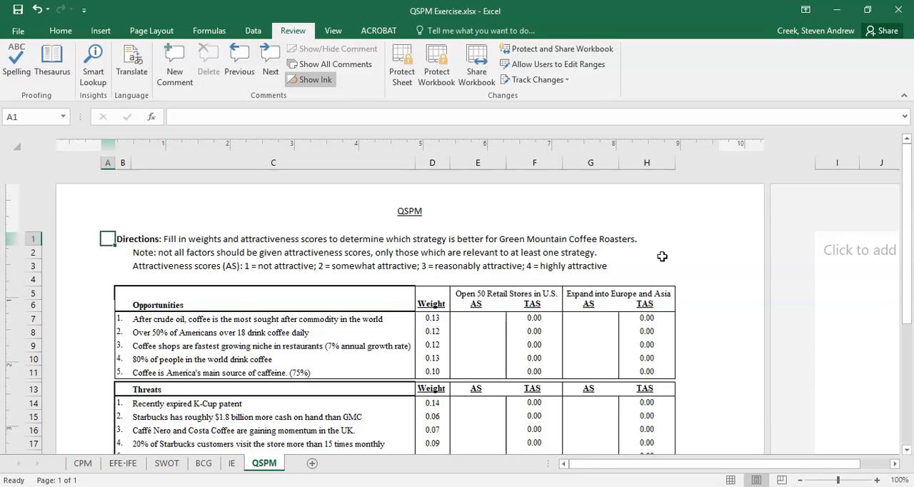
left_click(525, 240)
left_click(503, 238)
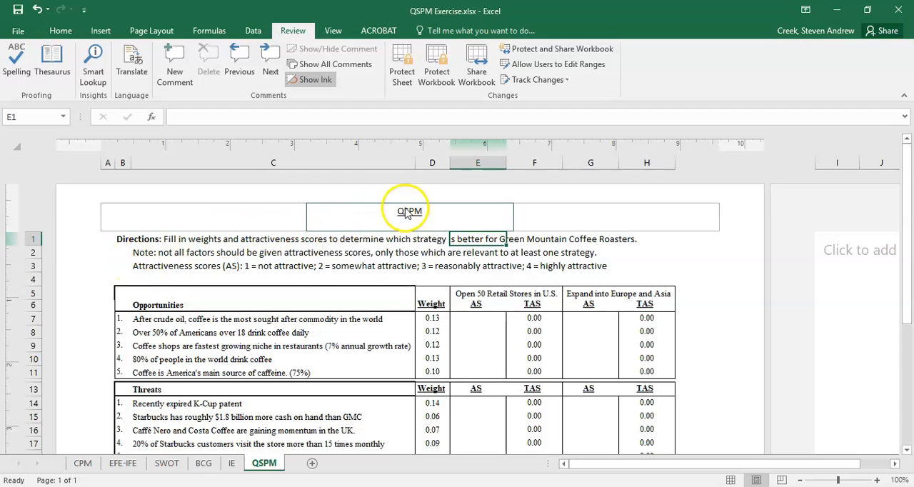
left_click(407, 253)
left_click(398, 267)
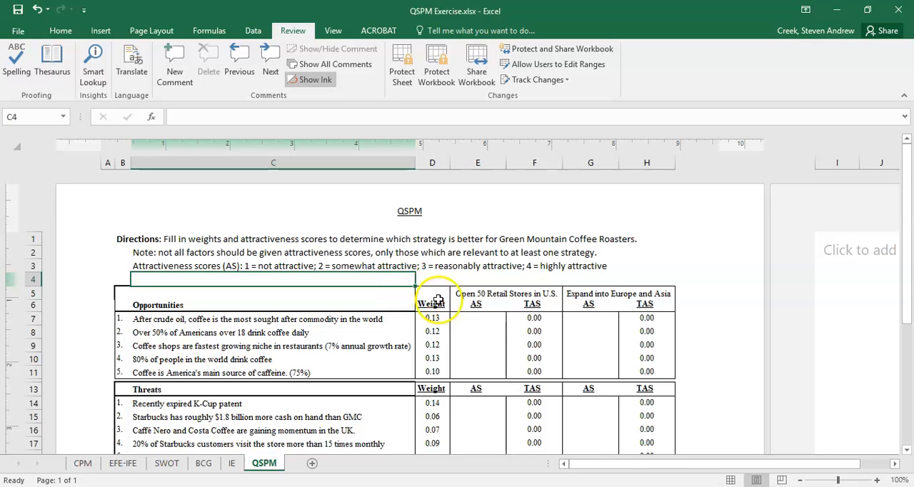
left_click(500, 296)
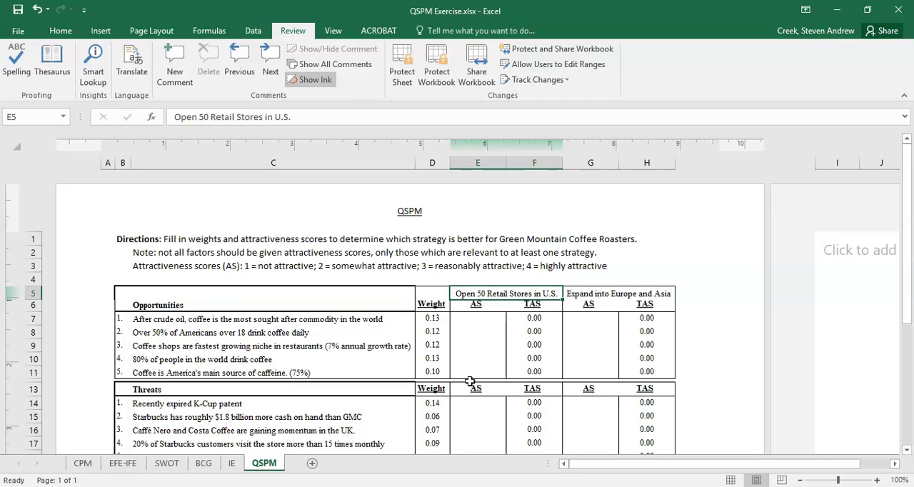
key("Right")
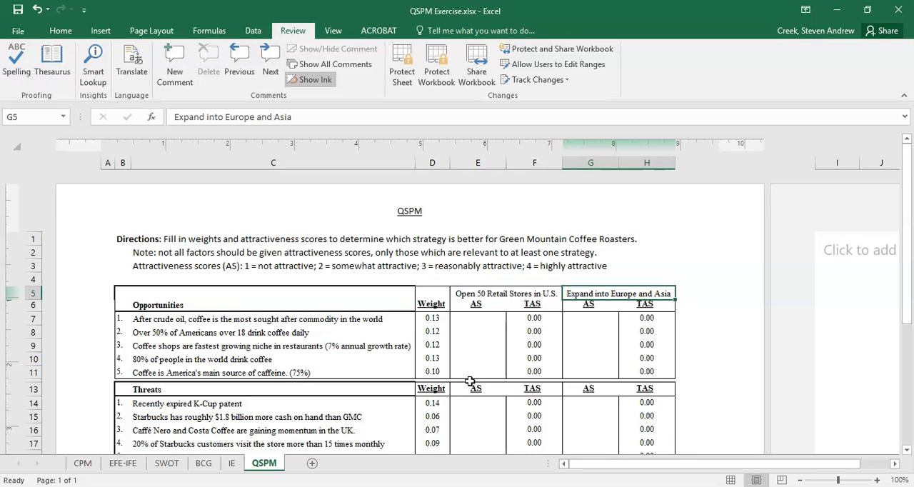
key("Left")
key("Right")
key("Left")
key("Right")
key("Left")
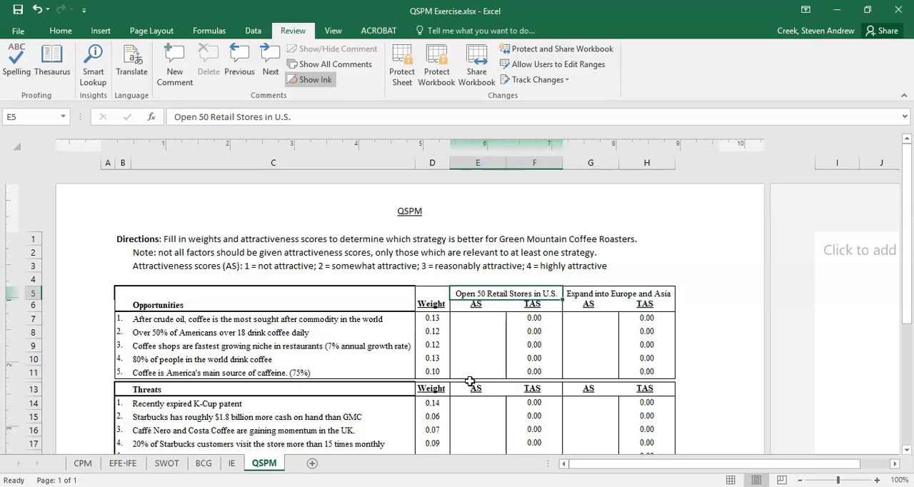
left_click(166, 464)
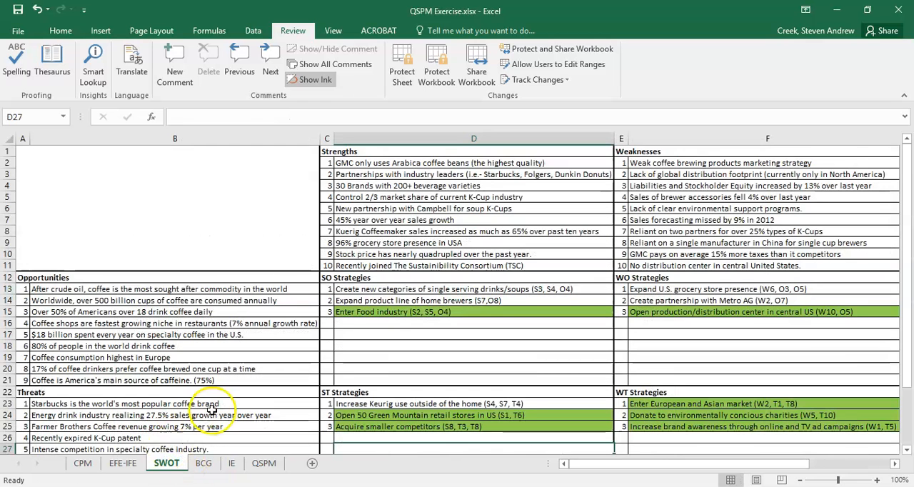
left_click(372, 415)
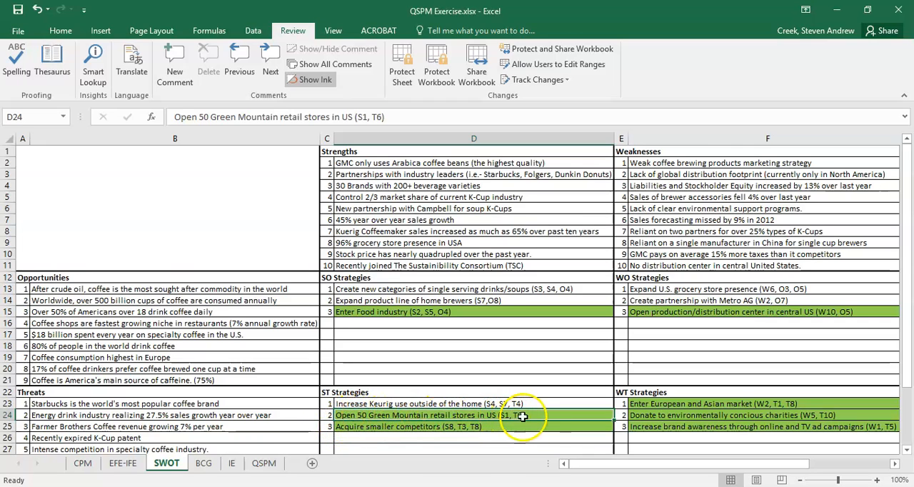
left_click(643, 404)
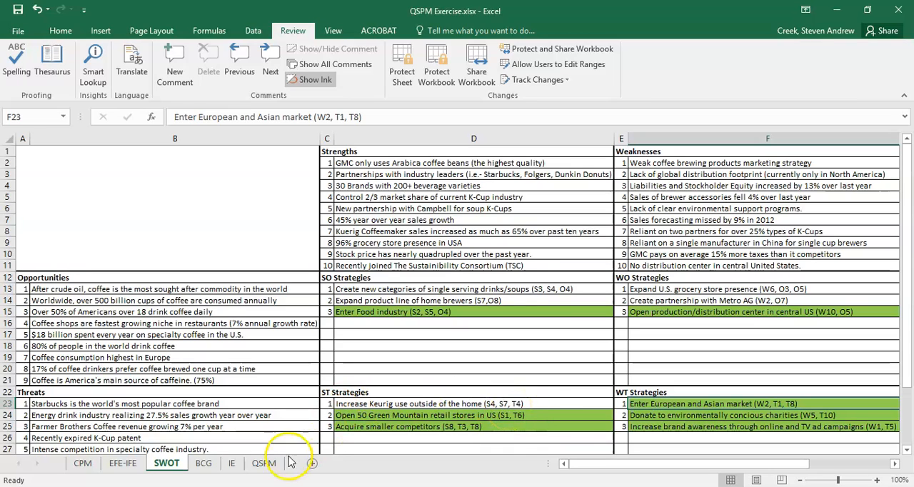
left_click(500, 415)
left_click(643, 404)
left_click(595, 415)
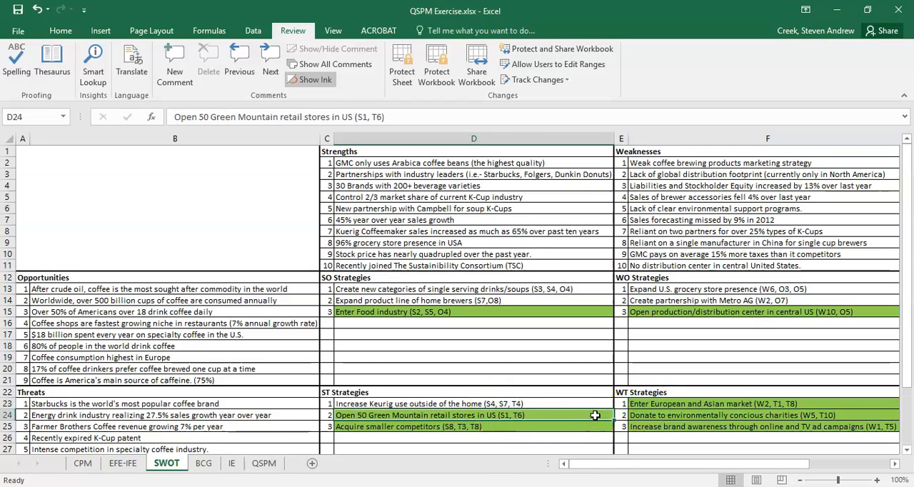
left_click(263, 463)
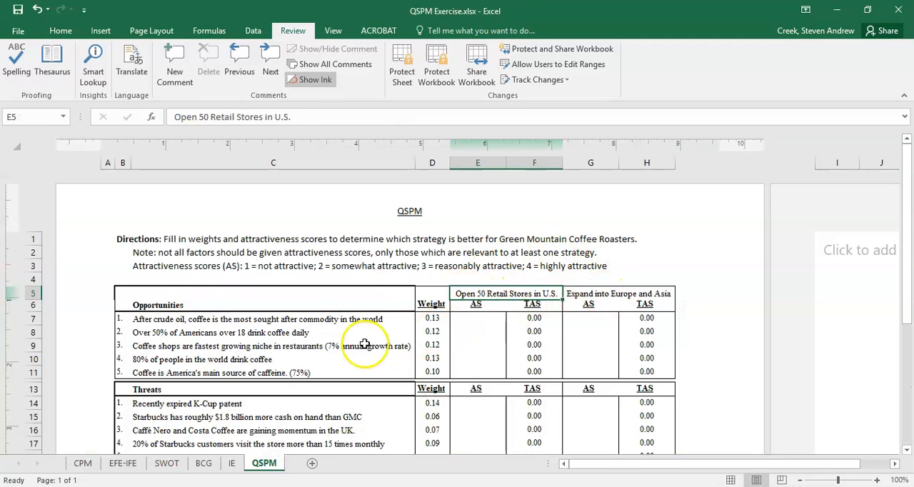
left_click_drag(312, 319, 313, 373)
left_click_drag(278, 404, 287, 444)
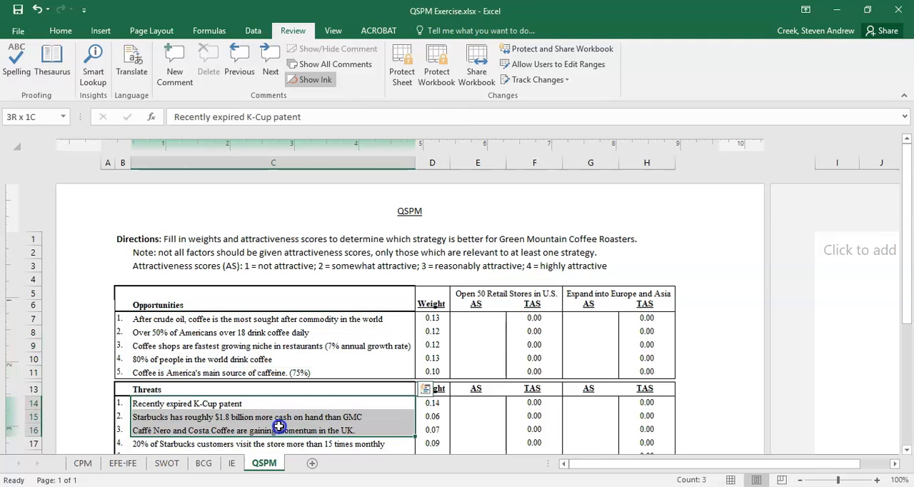
scroll(286, 422, "down", 3)
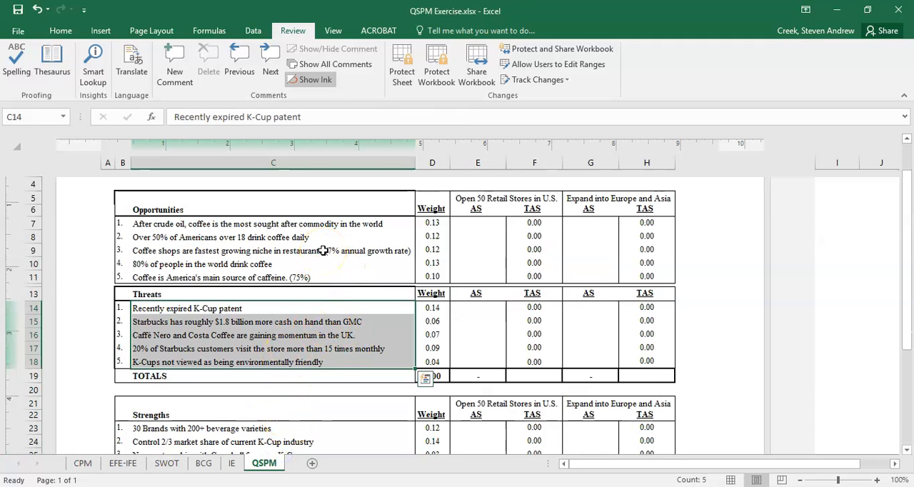
left_click(436, 224)
left_click_drag(436, 224, 434, 275)
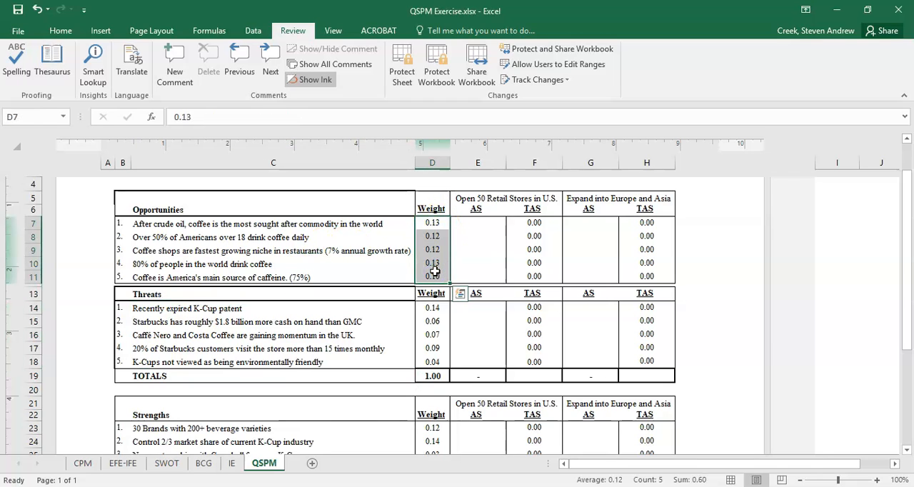
scroll(471, 328, "up", 3)
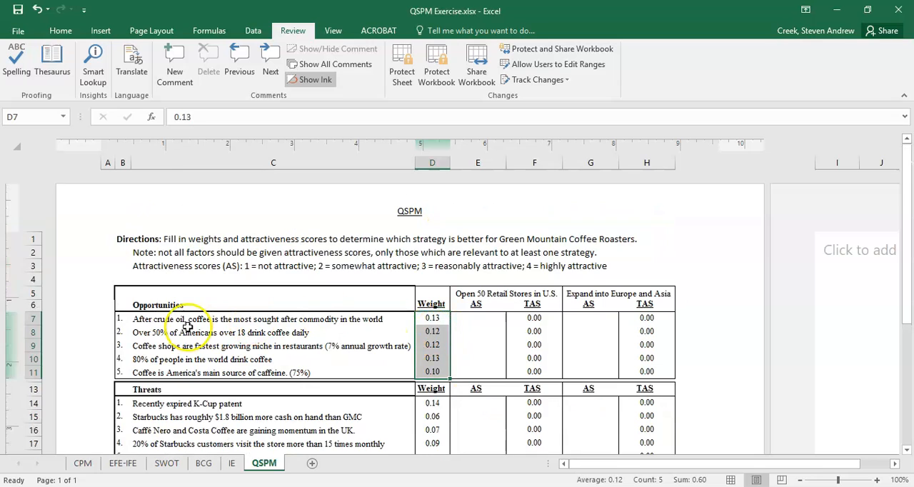
left_click_drag(184, 305, 197, 372)
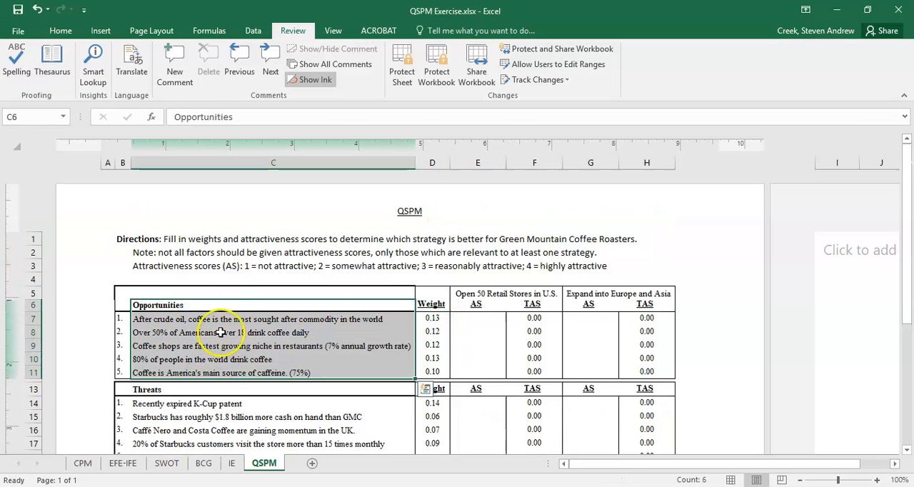
scroll(207, 372, "down", 3)
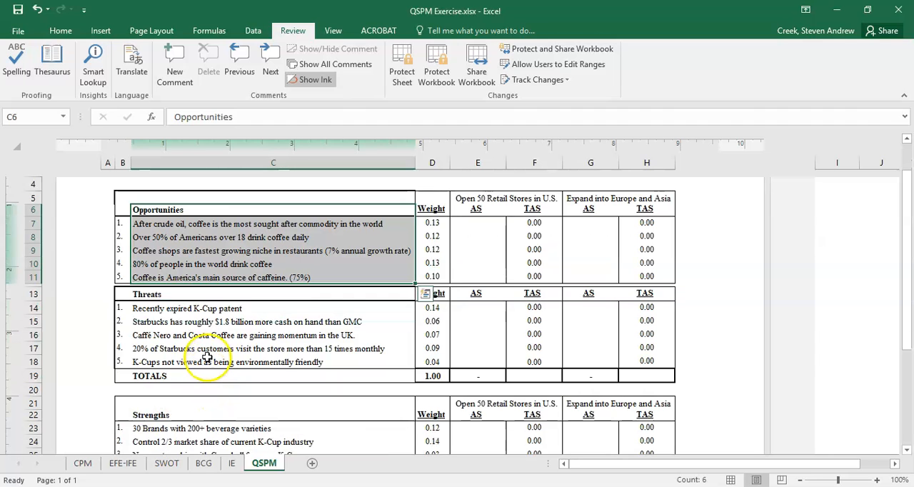
left_click(426, 376)
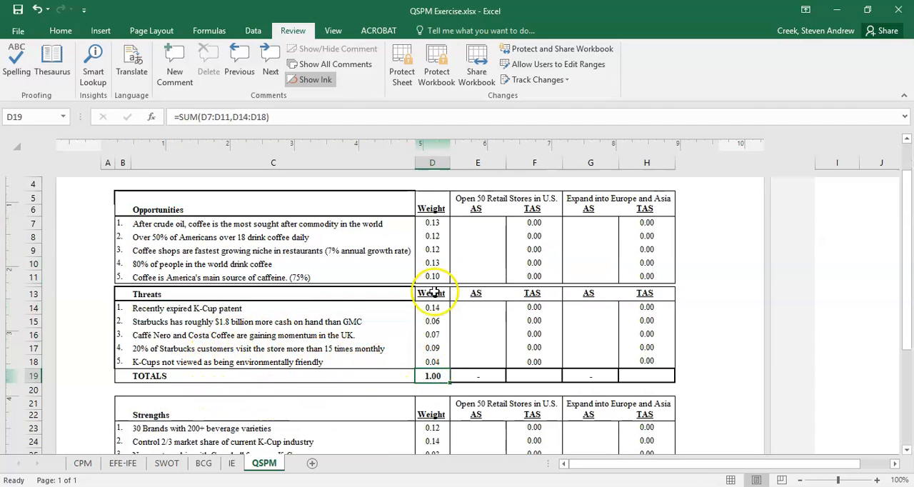
scroll(306, 351, "up", 3)
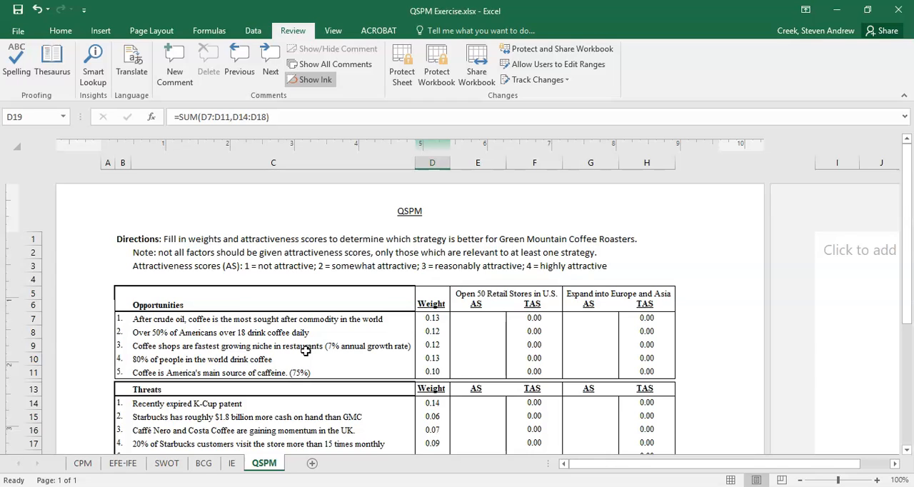
left_click(490, 296)
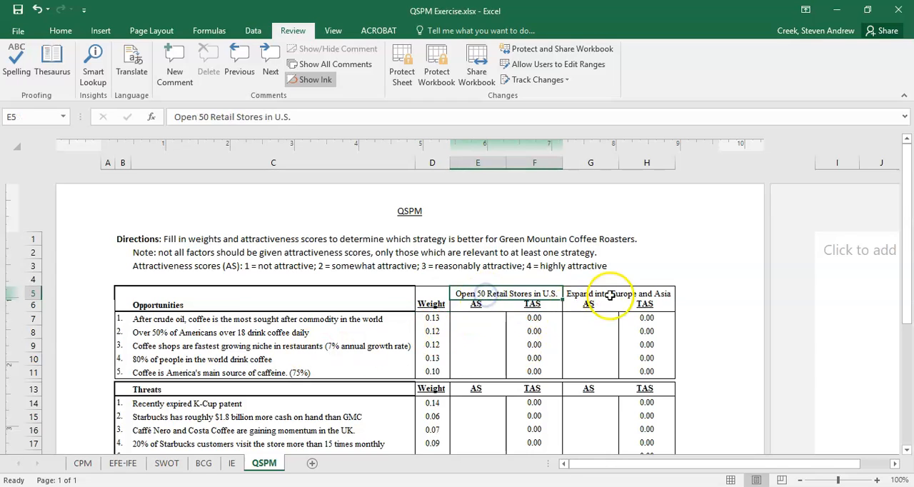
left_click(612, 299)
left_click(550, 294)
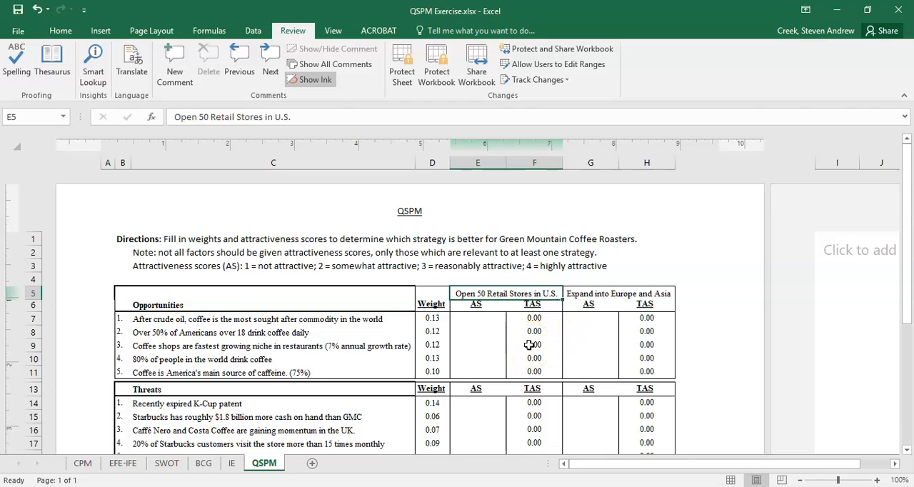
left_click(232, 319)
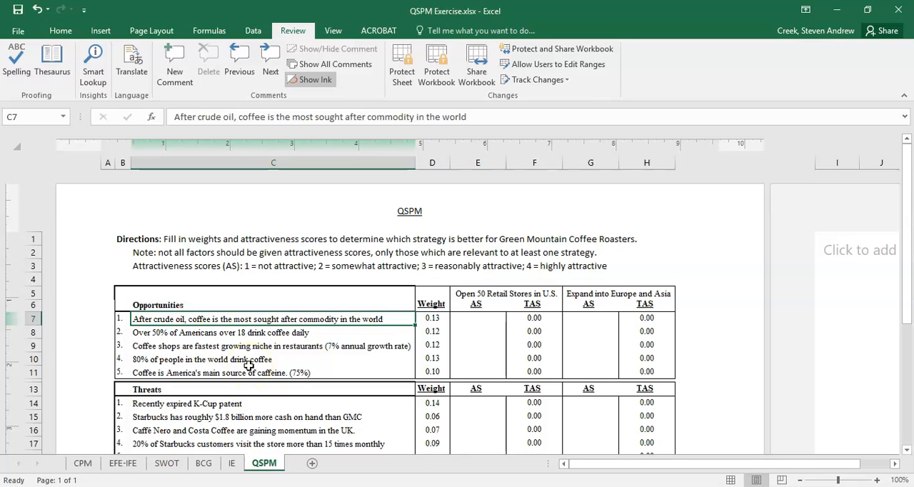
key("Tab")
key("Tab")
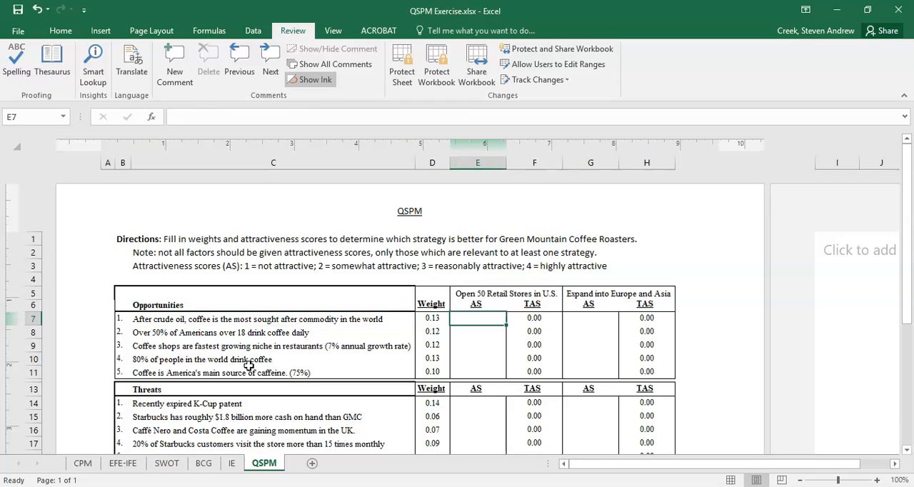
left_click(476, 295)
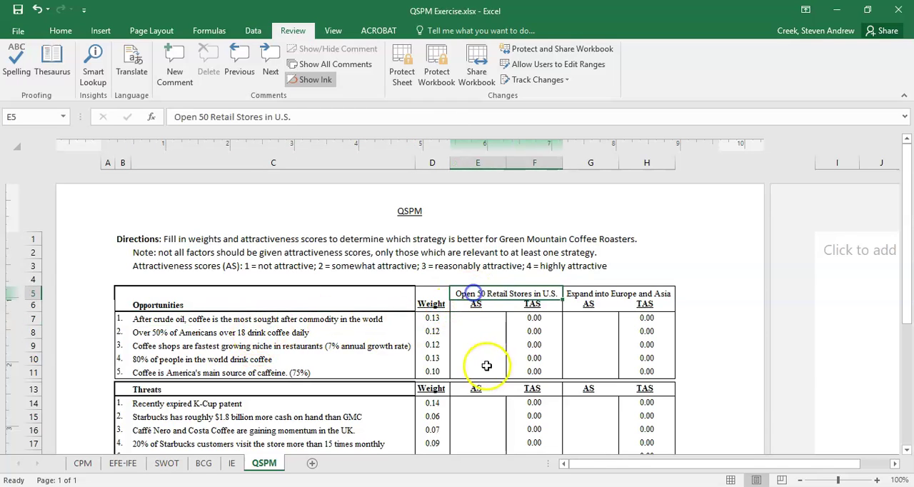
left_click(480, 319)
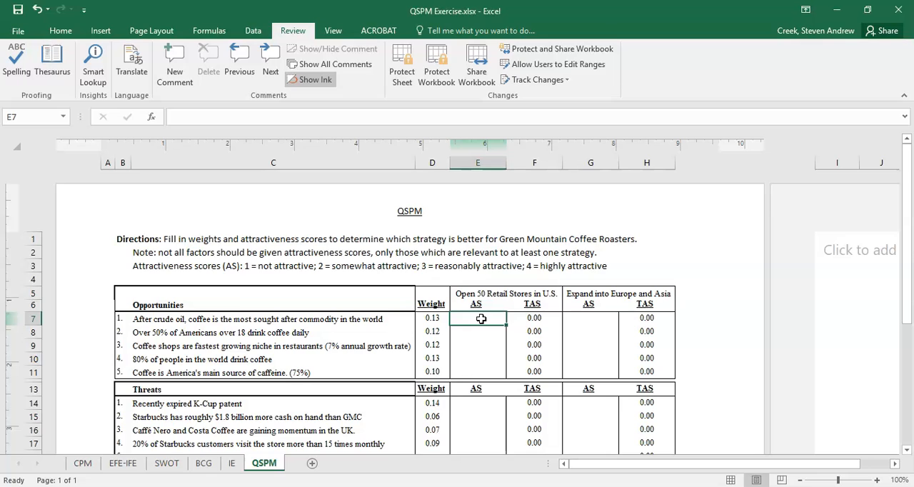
type("3")
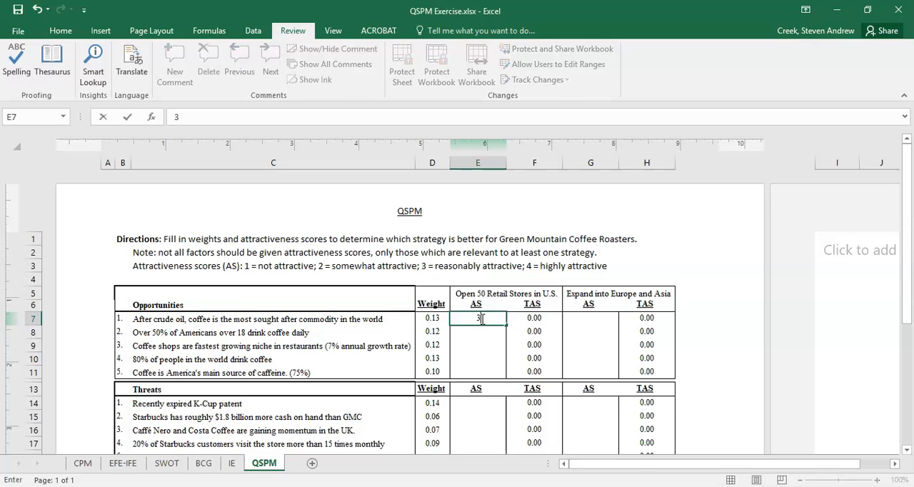
Enter AS 3 in E7 and AS 4 in G7 for the crude-oil opportunity
key("Tab")
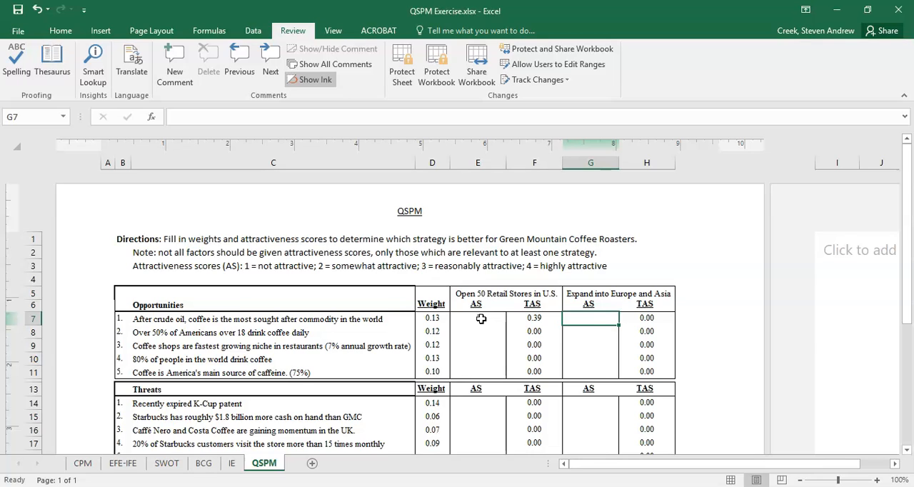
type("4")
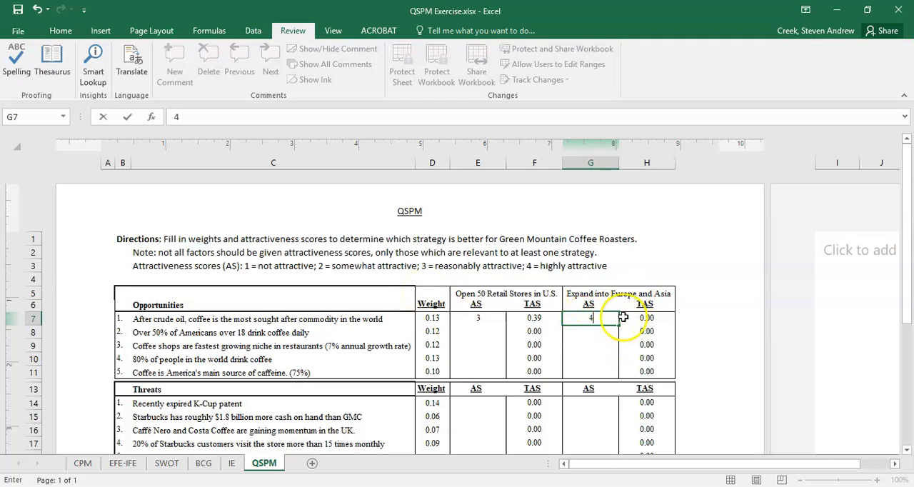
key("Return")
key("Left")
key("Left")
key("Left")
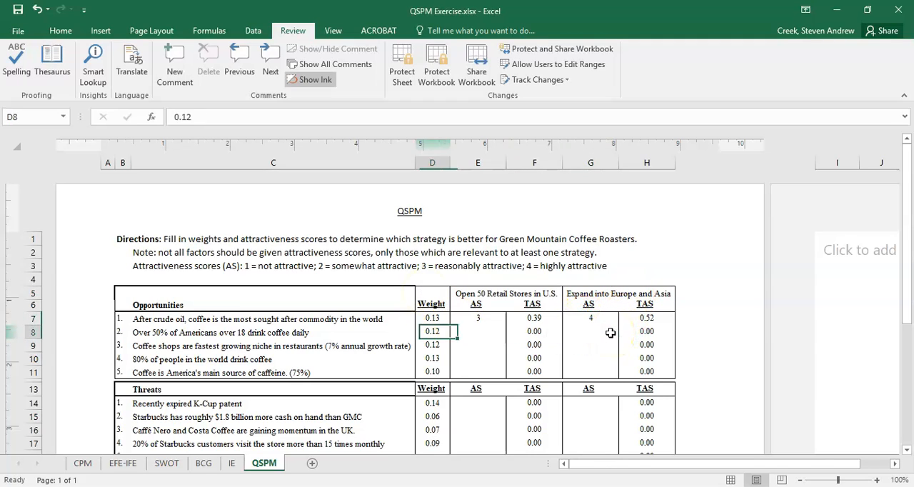
Enter AS 4 in E8 and AS 1 in G8 for the over-50%-of-Americans opportunity
key("Left")
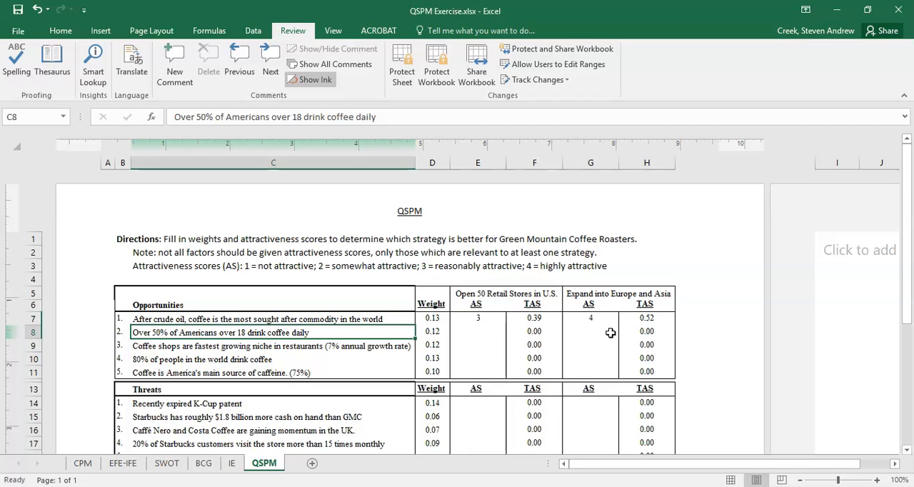
key("Right")
key("Right")
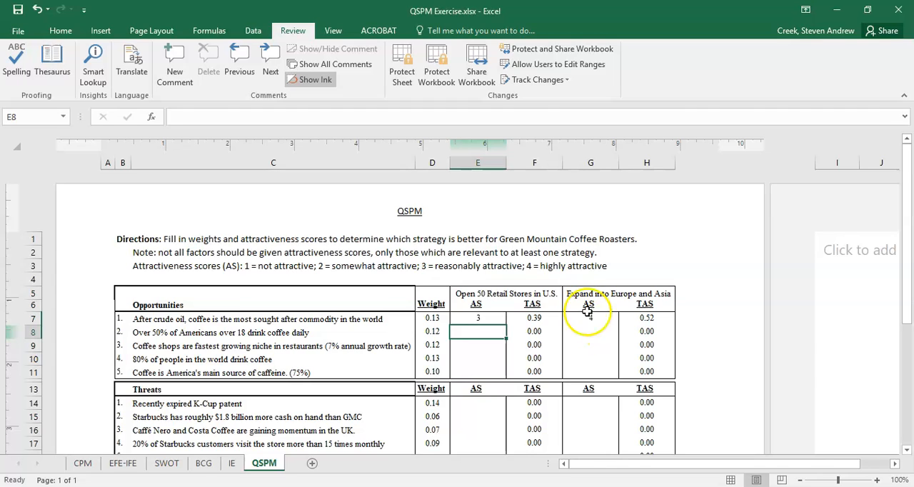
type("4")
key("Tab")
key("Tab")
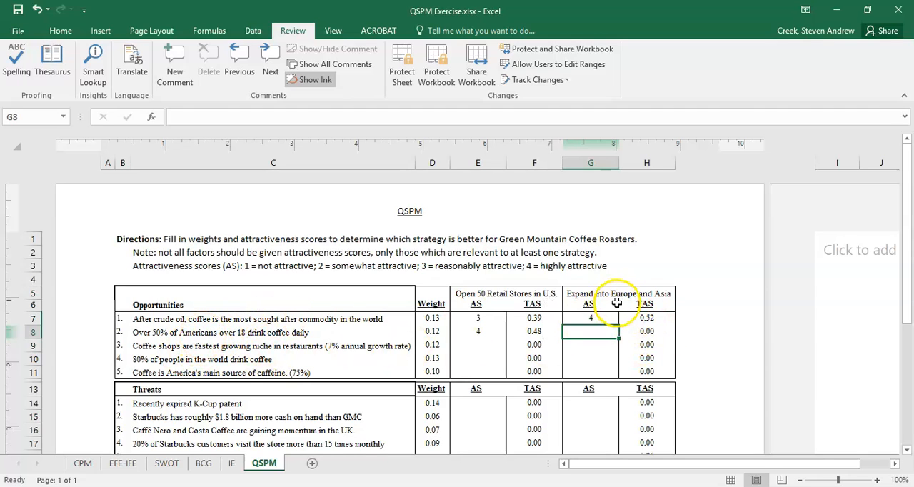
type("1")
key("Return")
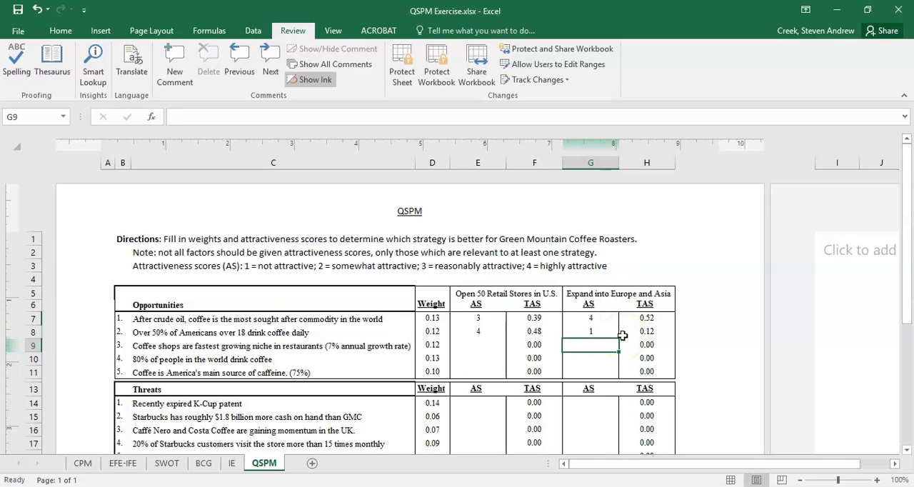
Review the growing coffee-shop niche factor in row 9 against both strategies, leaving it unscored, and move to E10
key("Left")
key("Left")
key("Left")
key("Left")
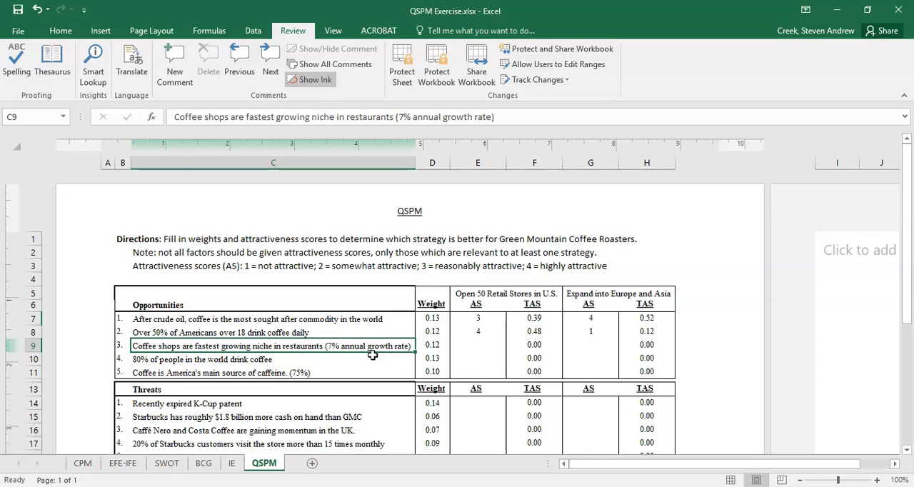
key("Right")
key("Right")
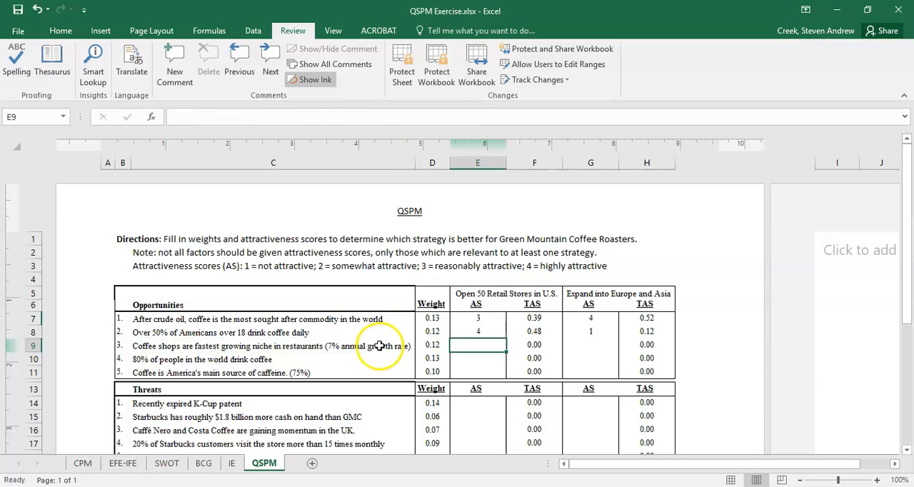
left_click(377, 347)
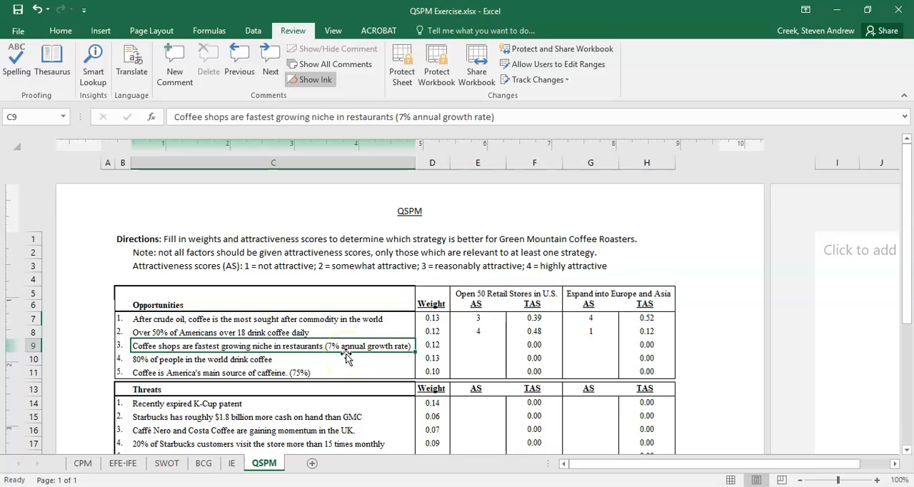
left_click(477, 347)
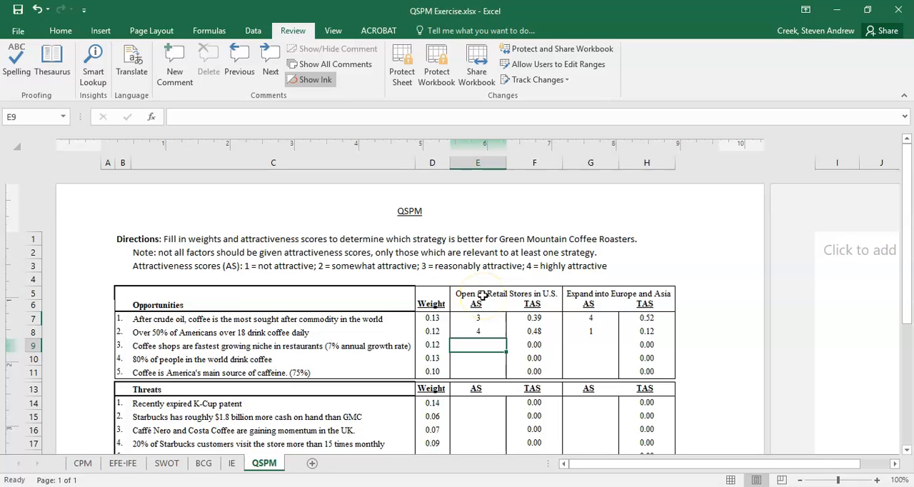
key("Tab")
key("Tab")
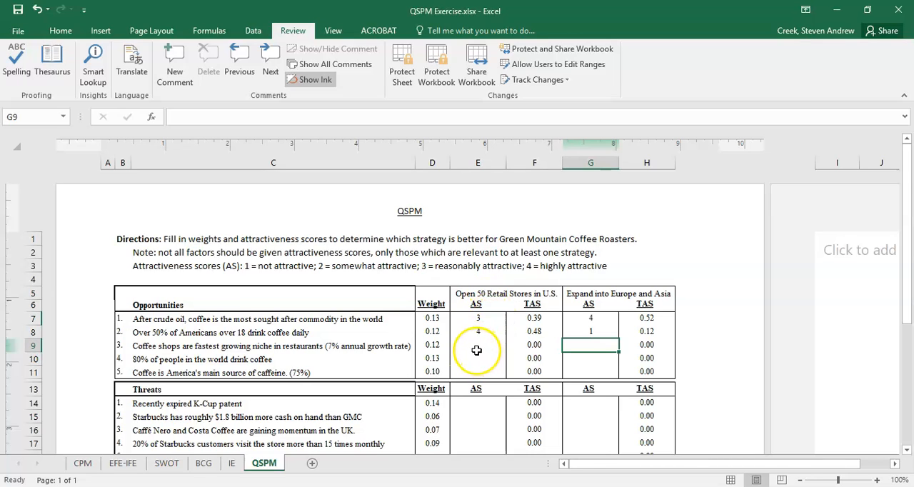
left_click_drag(477, 347, 592, 346)
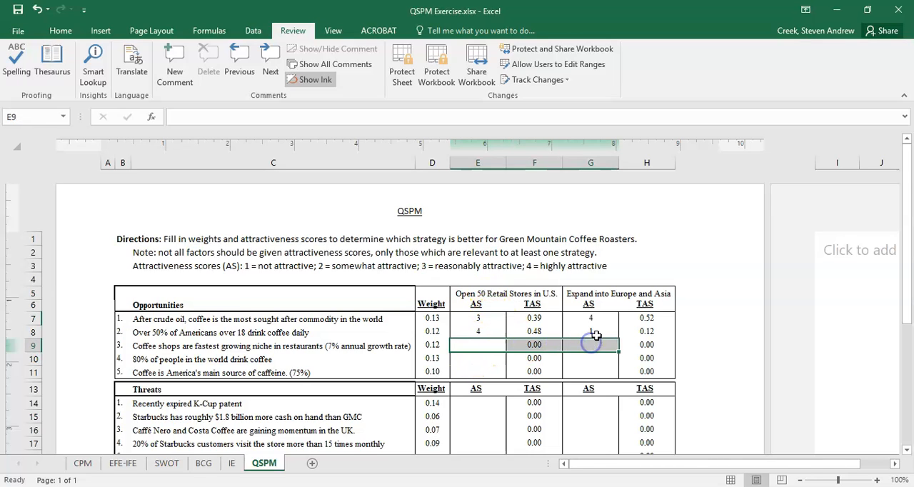
left_click(483, 345)
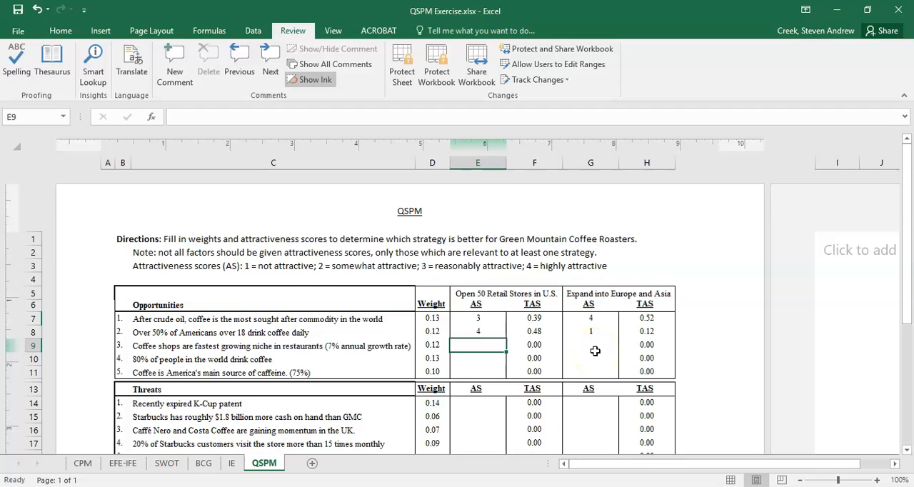
left_click(222, 347)
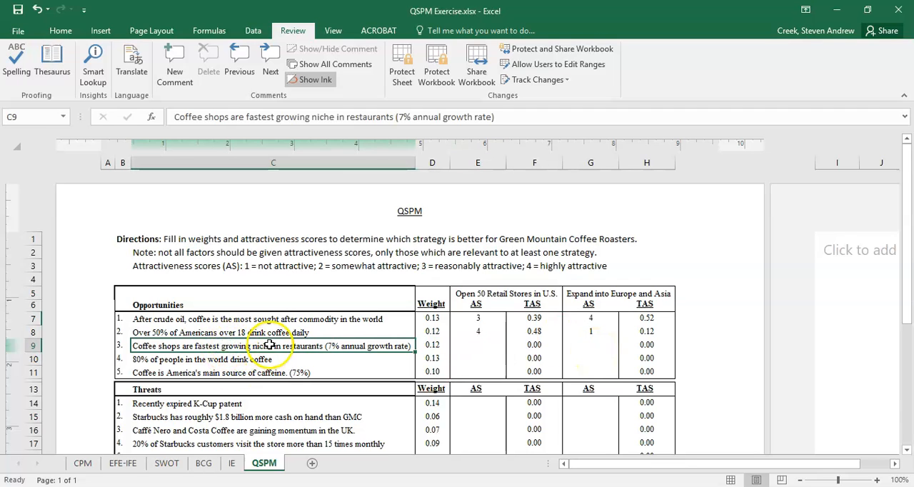
left_click(514, 295)
left_click(600, 294)
left_click(554, 295)
left_click(478, 358)
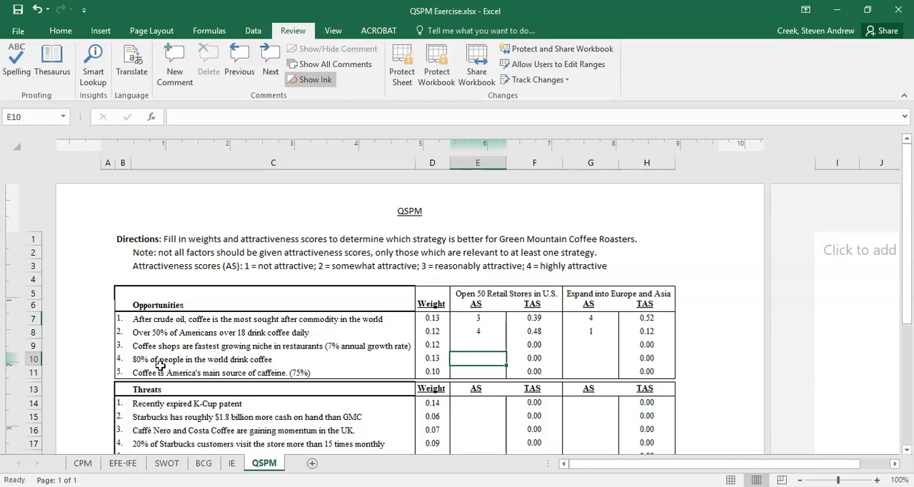
type("3")
Score the 80% factor 3 and 4 in row 10, then the caffeine-source opportunity 3 in E11 and 1 in G11
key("Tab")
key("Tab")
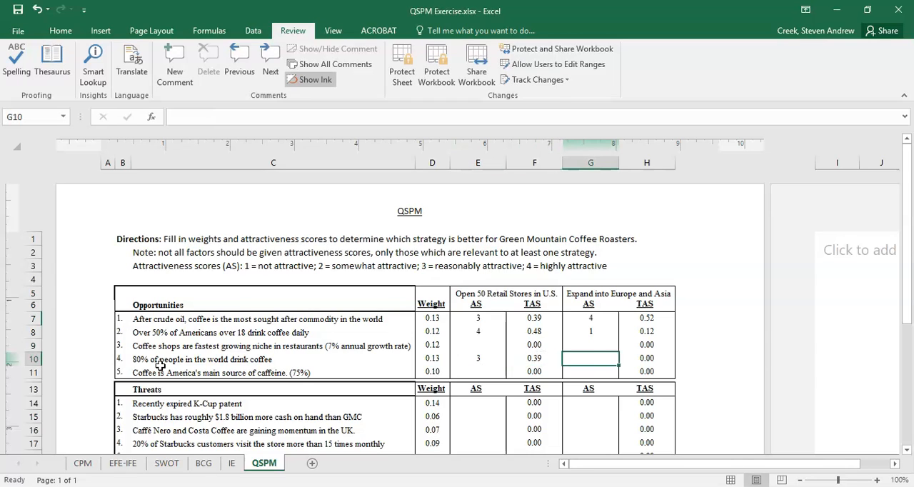
type("4")
key("Return")
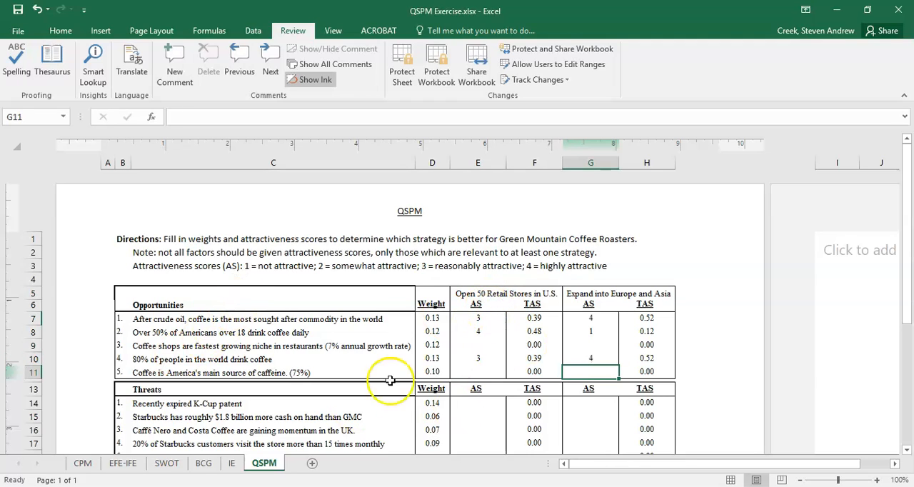
left_click(178, 373)
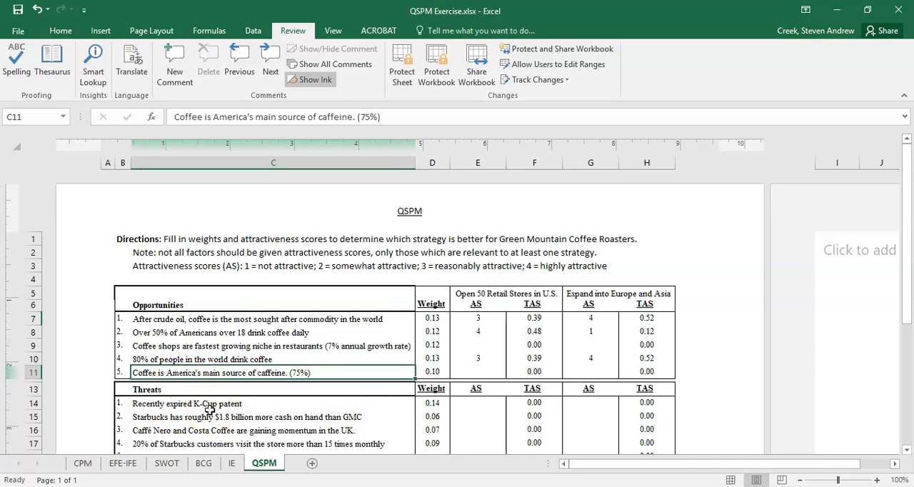
key("Right")
key("Right")
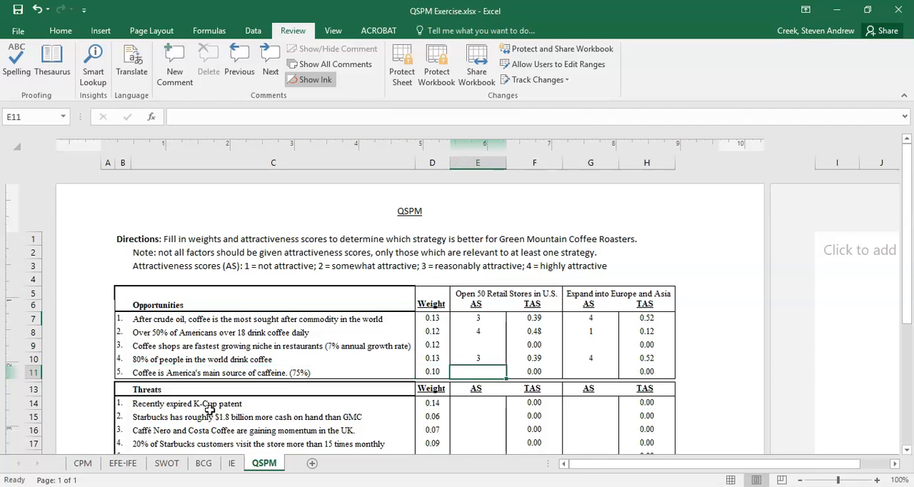
type("3")
key("Tab")
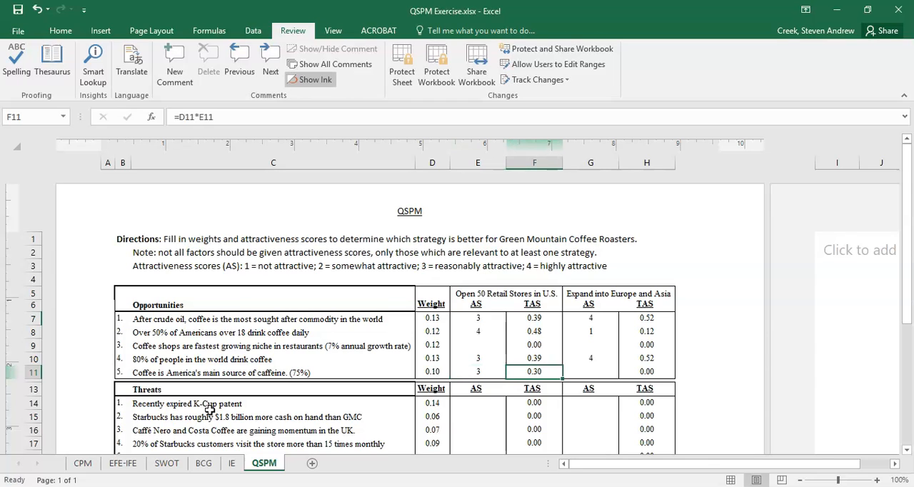
key("Tab")
type("1")
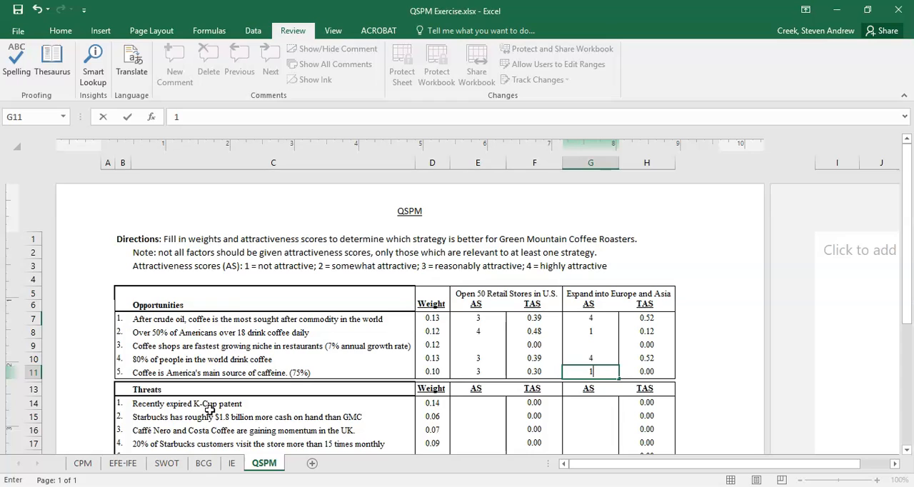
key("Return")
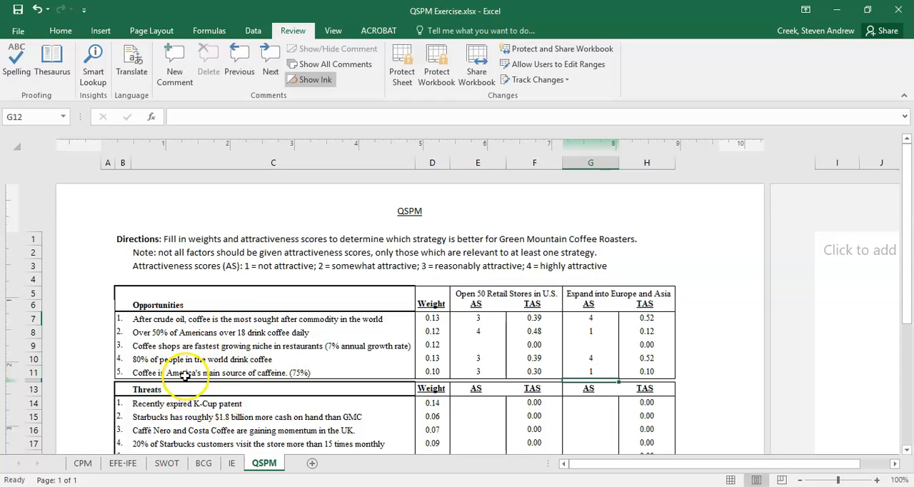
scroll(243, 308, "down", 2)
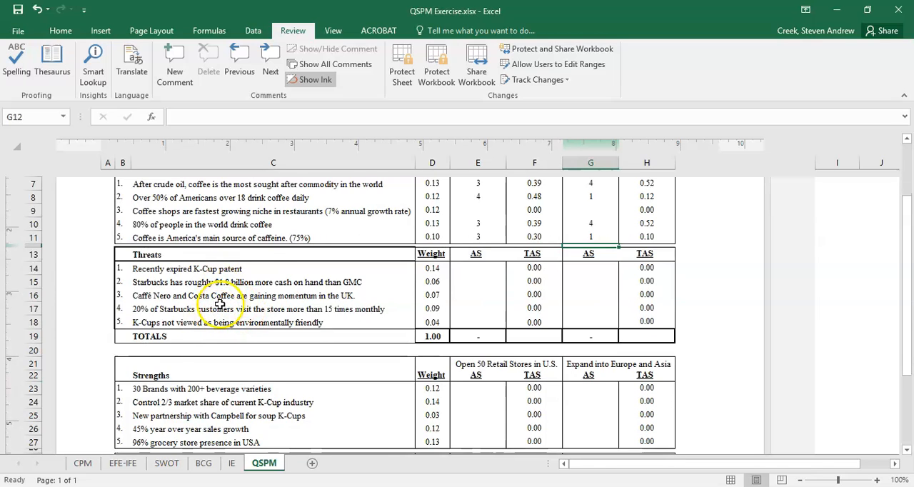
scroll(219, 307, "up", 1)
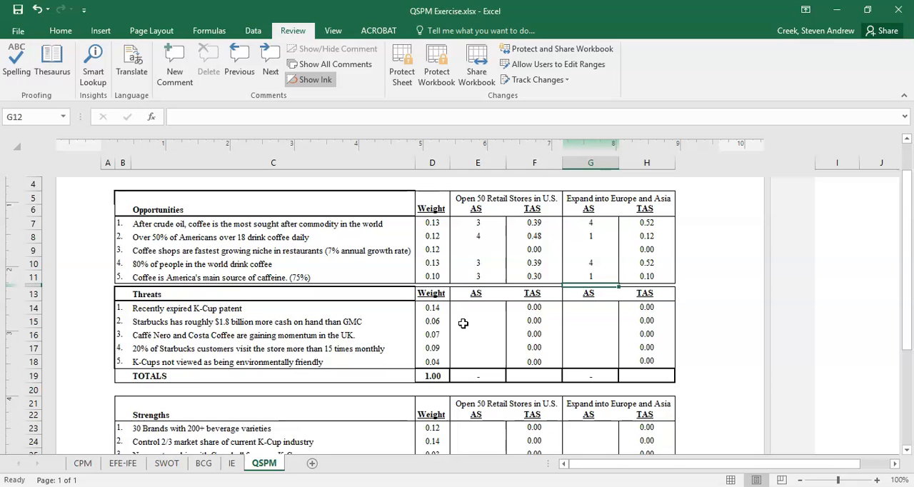
Check the K-Cup patent threat's weight, then enter AS 1 in E14 and AS 2 in G14
left_click(476, 310)
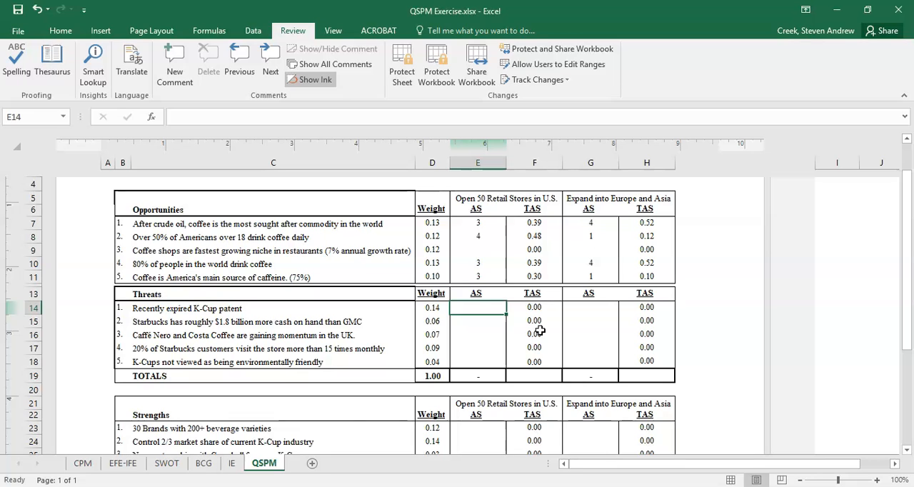
left_click(432, 308)
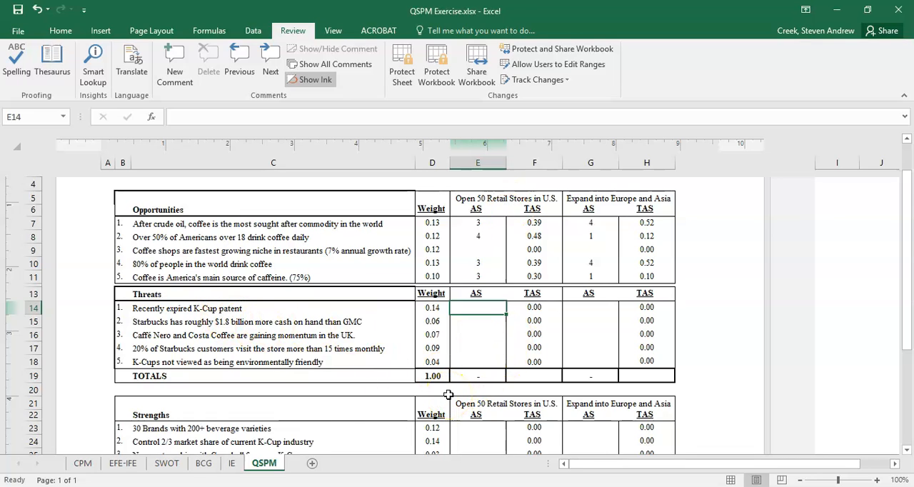
type("1")
key("Tab")
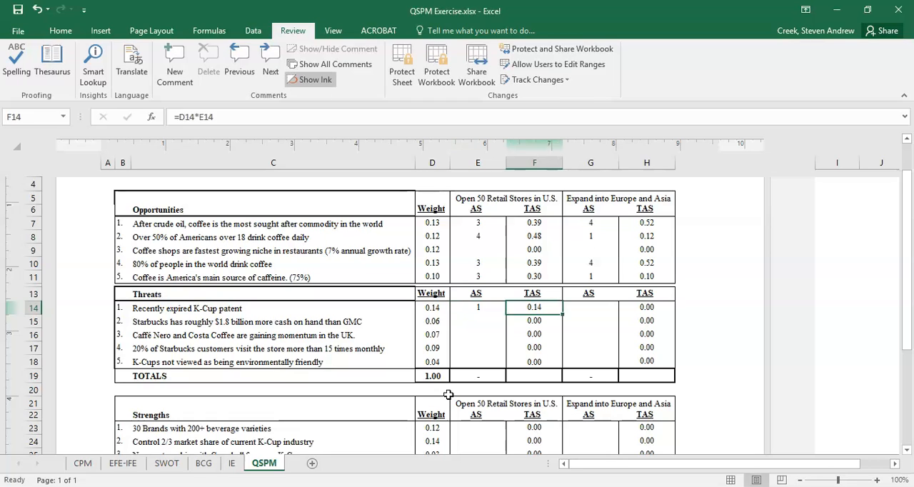
key("Tab")
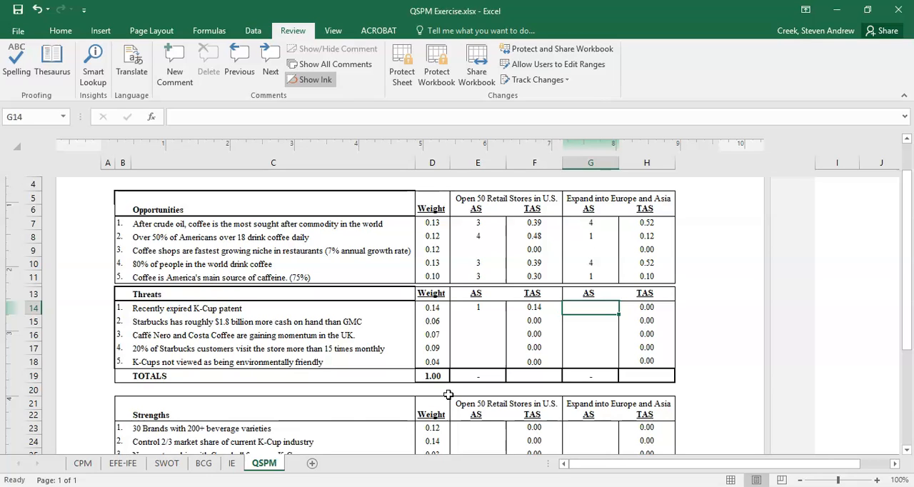
type("2")
key("Return")
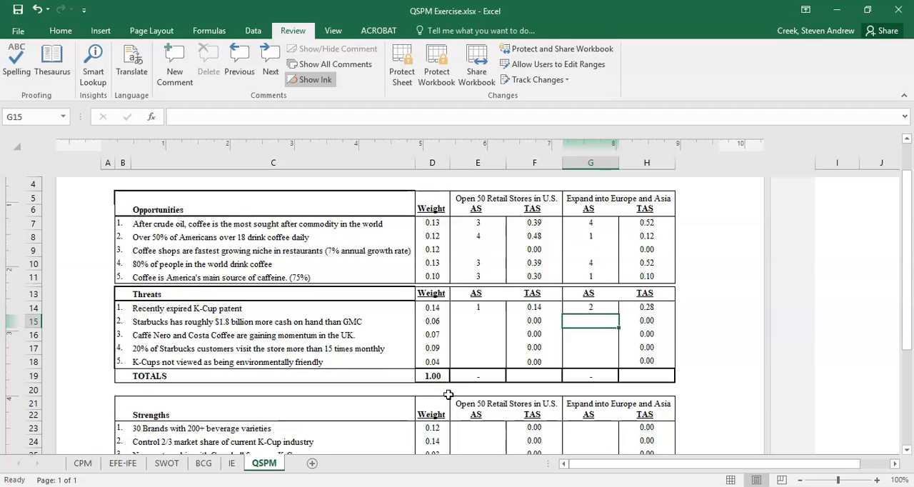
key("Left")
key("Left")
key("Left")
key("Left")
key("Left")
key("Right")
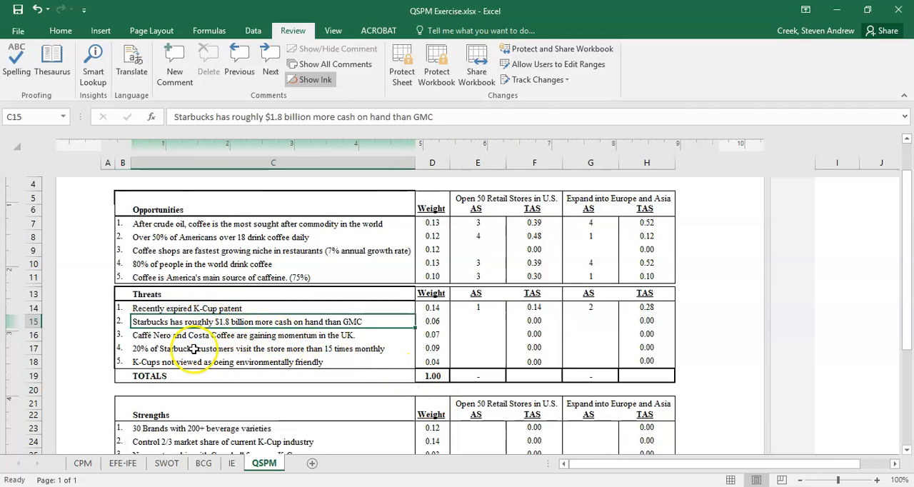
left_click(200, 349)
left_click(206, 322)
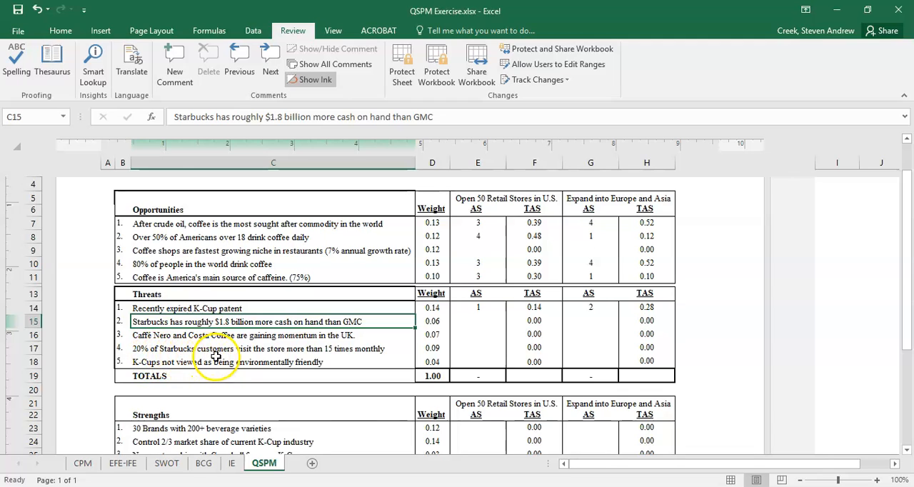
left_click(284, 350)
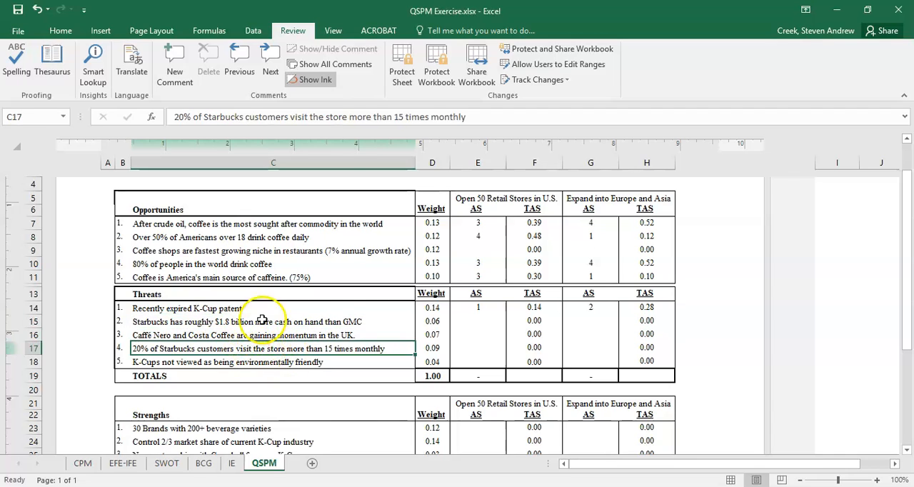
left_click(271, 322)
left_click(466, 319)
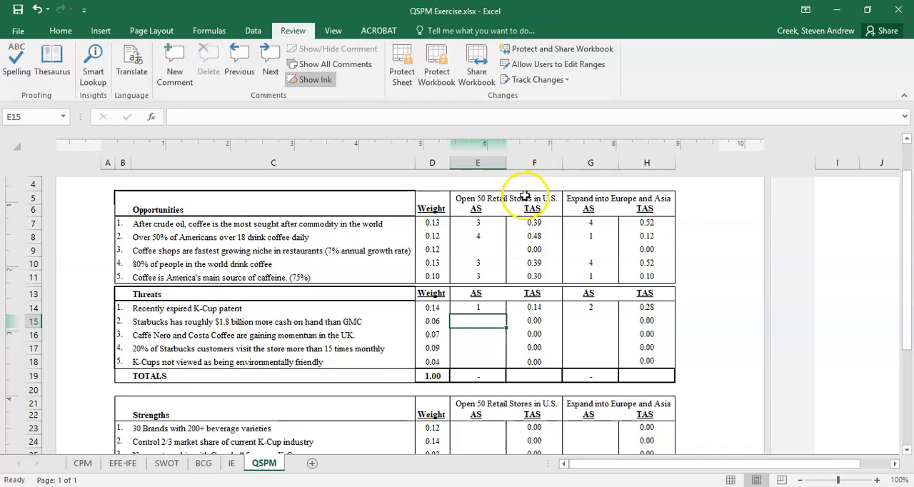
left_click(500, 199)
left_click(586, 198)
left_click_drag(529, 199, 582, 198)
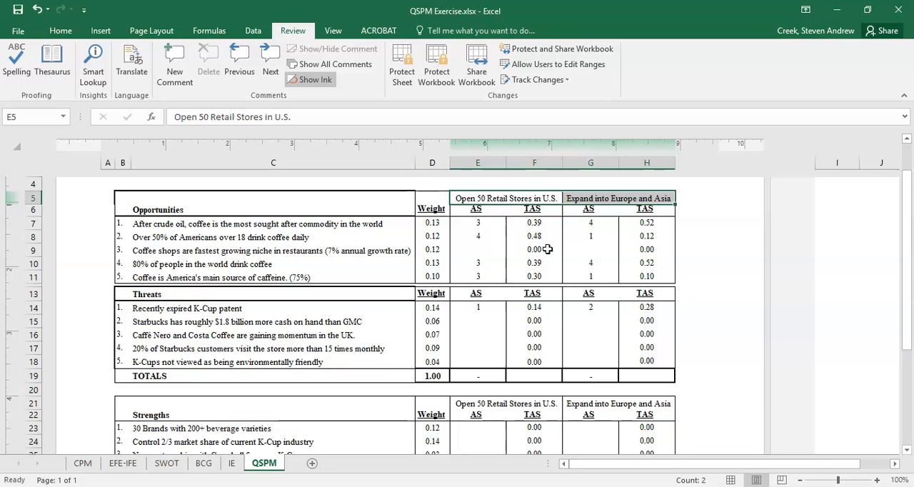
Enter AS 2 in G16 and AS 3 in E16 for the Caffè Nero and Costa Coffee threat
left_click(222, 335)
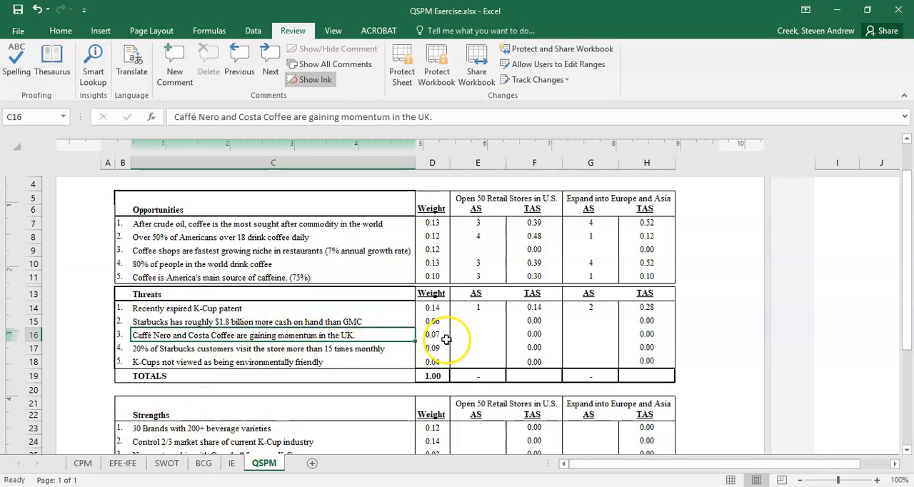
left_click(476, 335)
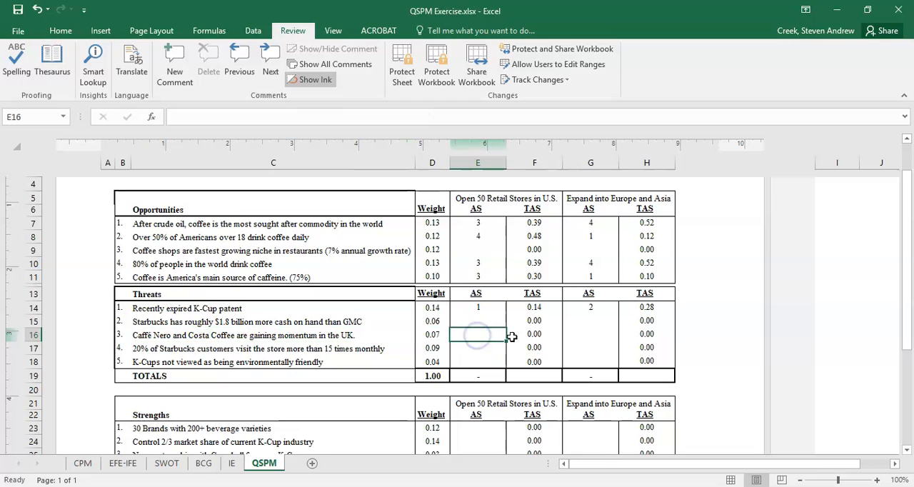
left_click(604, 199)
left_click(586, 334)
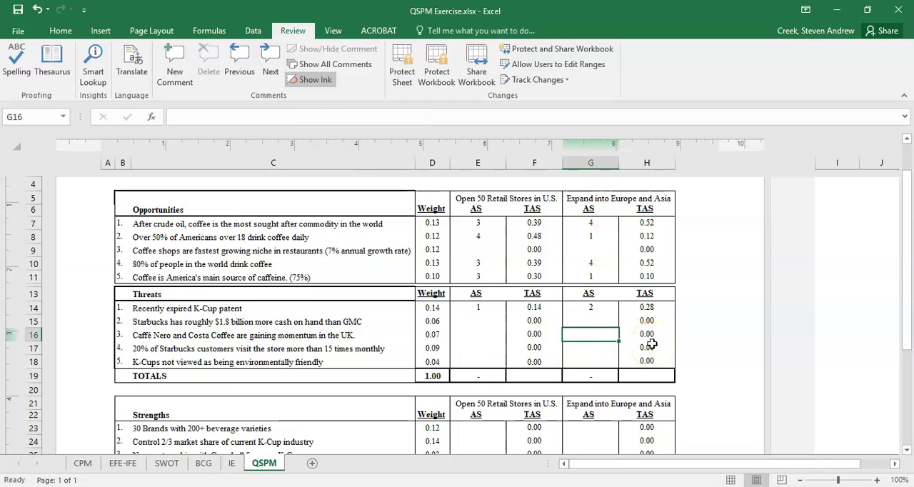
type("2")
key("Left")
key("Left")
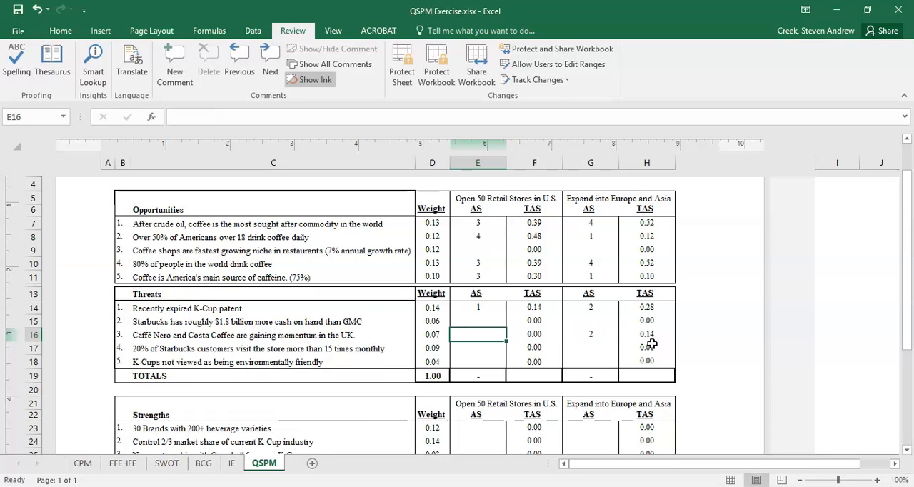
type("3")
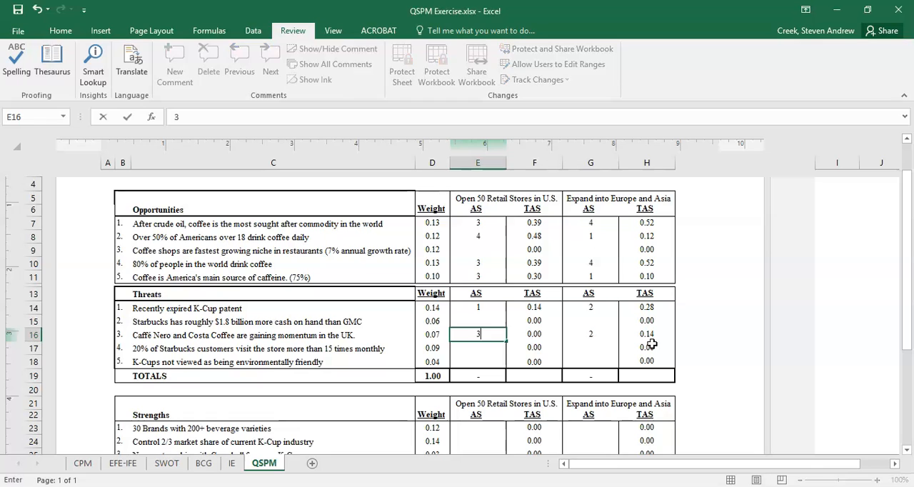
key("Return")
key("Return")
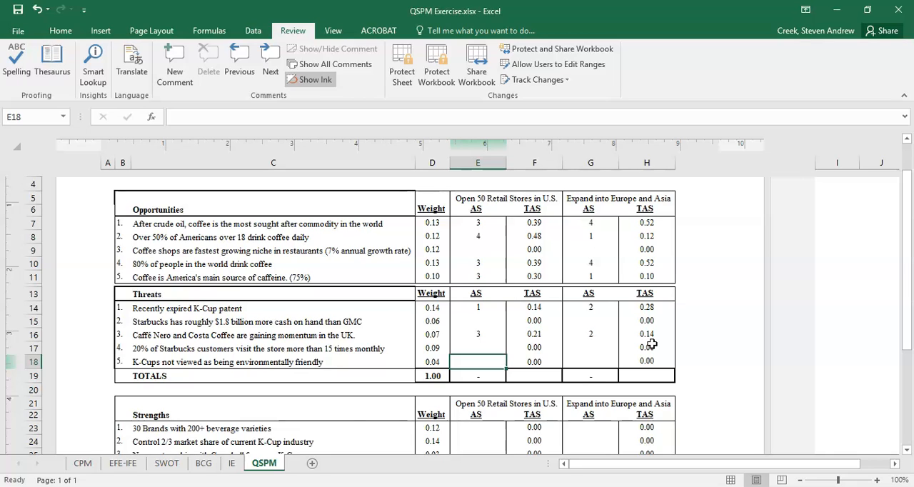
Compare the two strategy headings and look at the environmental threat's score cells in row 17
left_click(605, 197)
left_click_drag(604, 197, 506, 199)
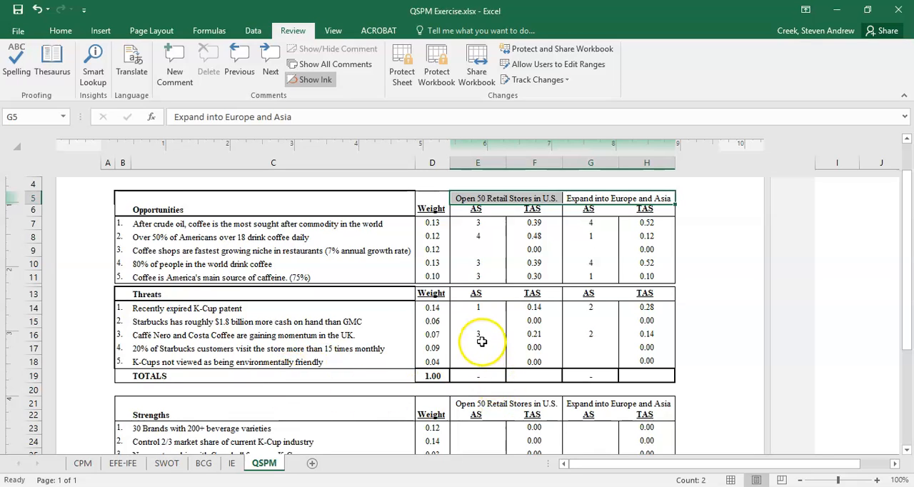
left_click(480, 359)
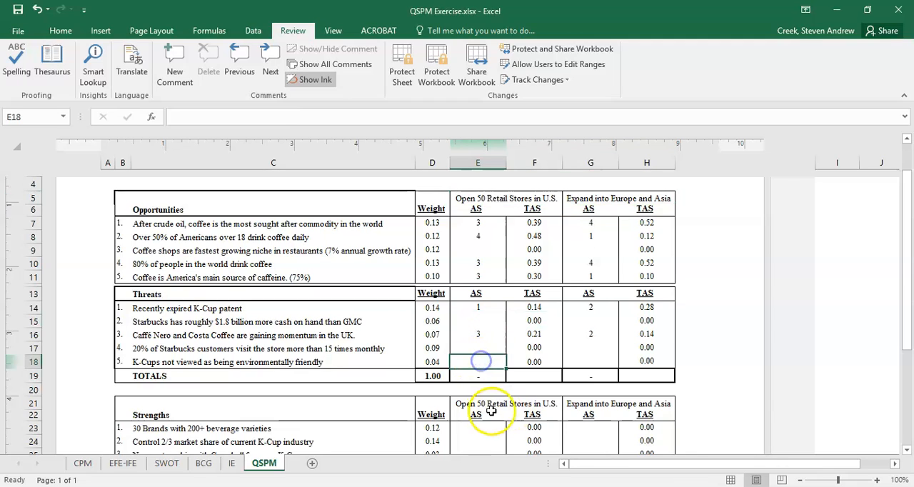
left_click(587, 362)
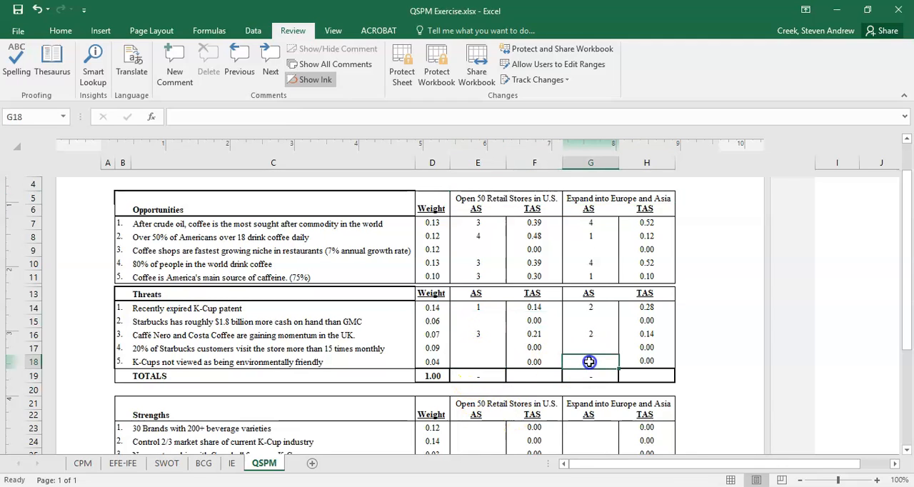
scroll(336, 332, "down", 1)
scroll(336, 332, "down", 3)
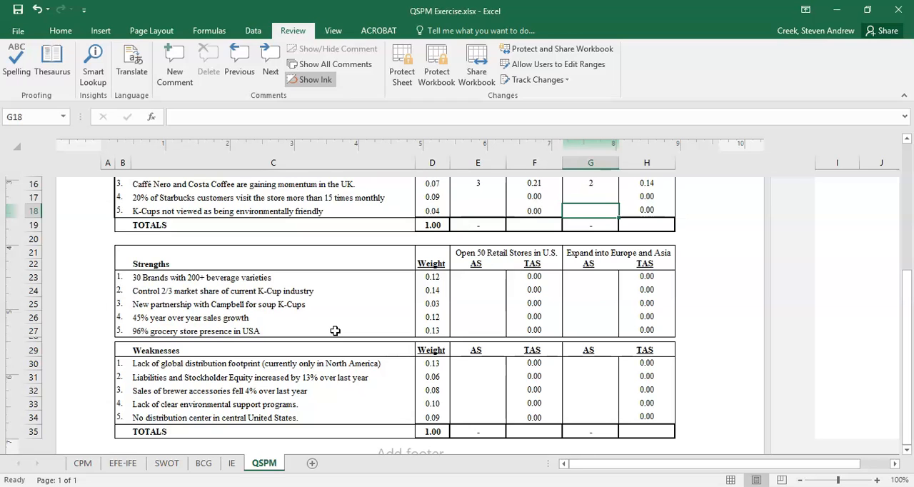
Score the 30 Brands strength 4 in E23 and 3 in G23
left_click(221, 277)
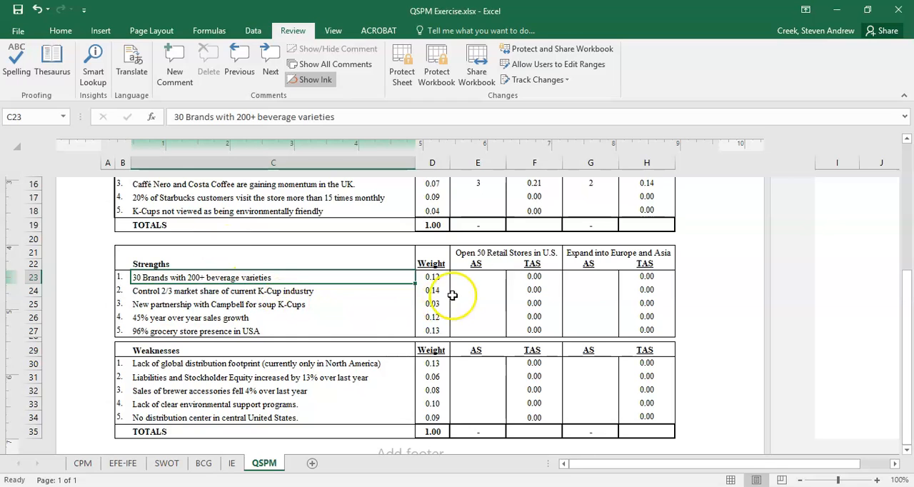
left_click(474, 275)
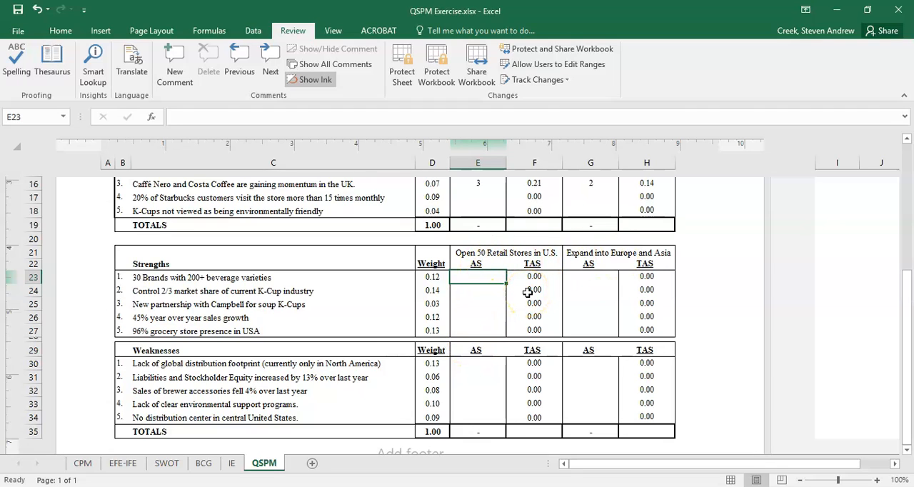
type("4")
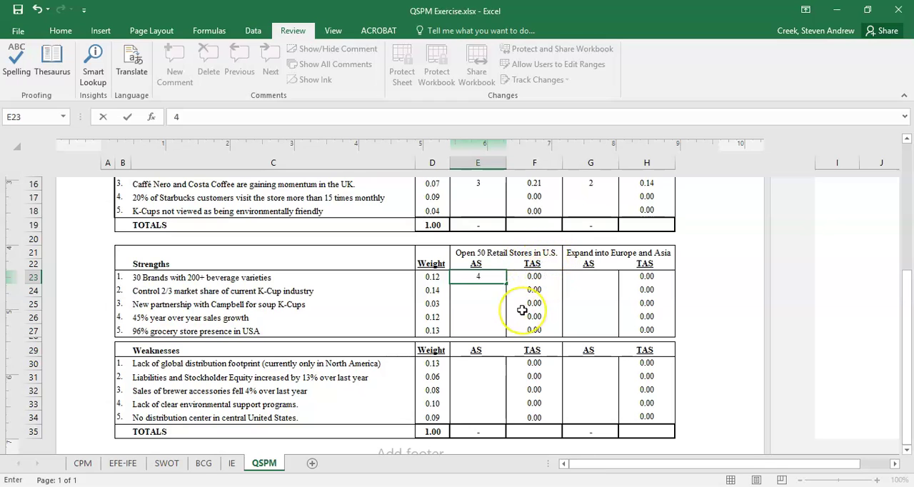
key("Tab")
key("Tab")
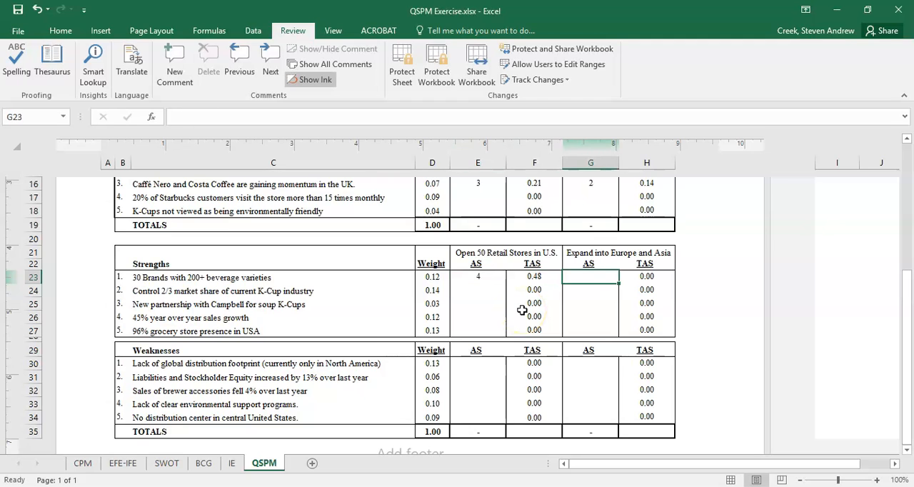
type("3")
key("Return")
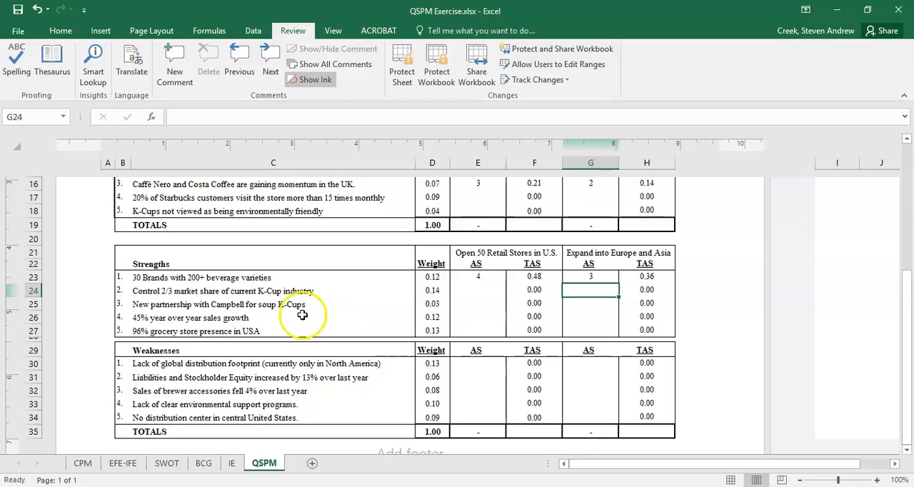
Score the K-Cup market share strength 3 in E24 and 4 in G24
left_click(273, 291)
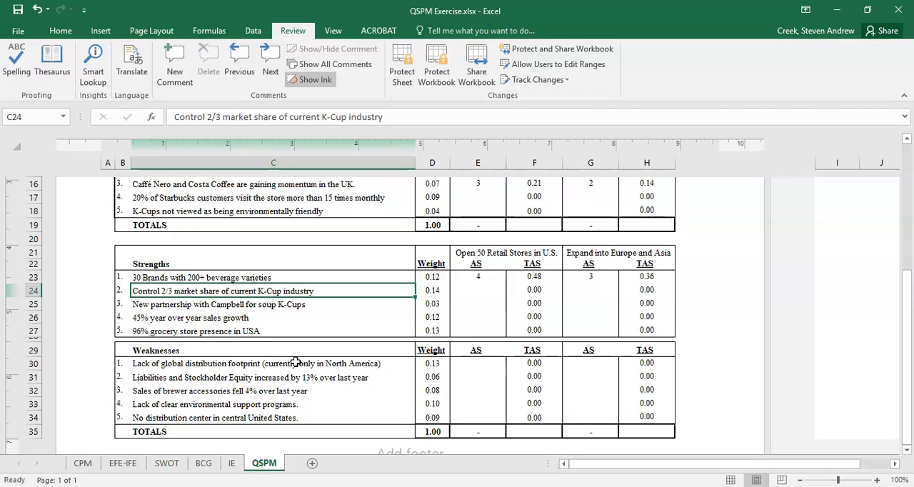
key("Right")
key("Right")
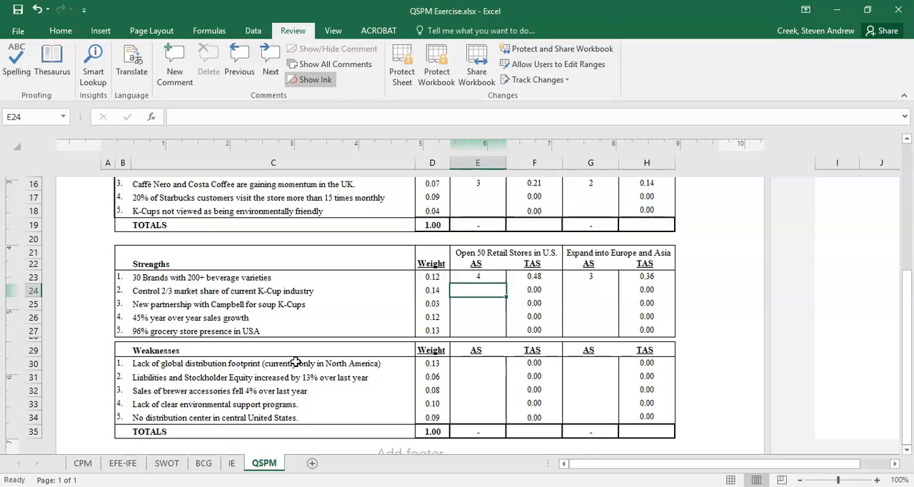
type("3")
key("Tab")
key("Tab")
type("4")
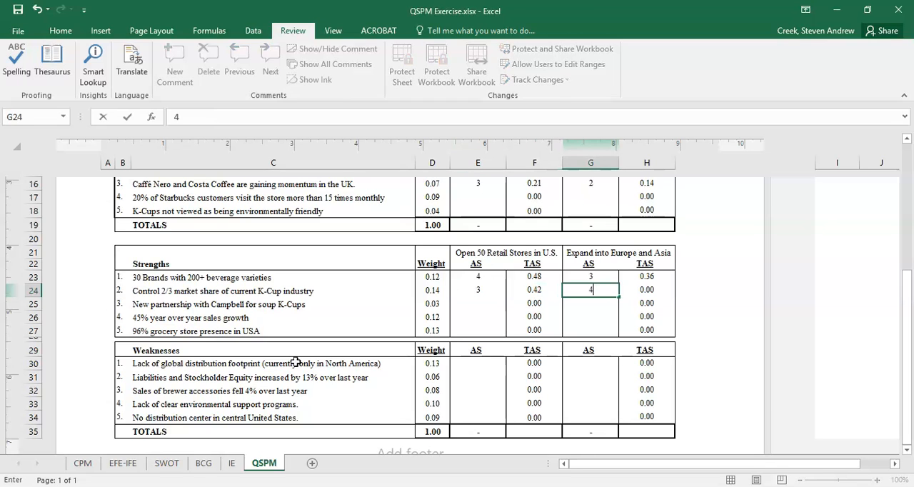
key("Return")
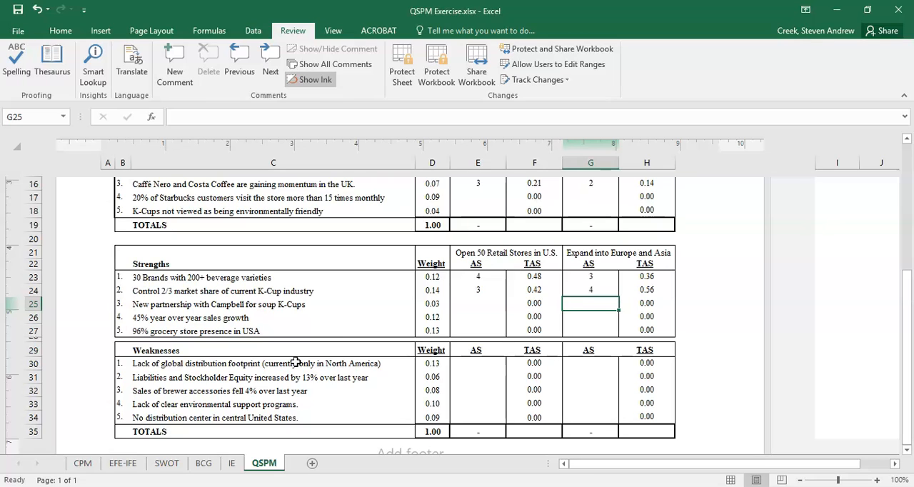
Check the Campbell partnership strength's weight and score it 3 in E25 and 2 in G25
key("Left")
key("Left")
key("Left")
key("Left")
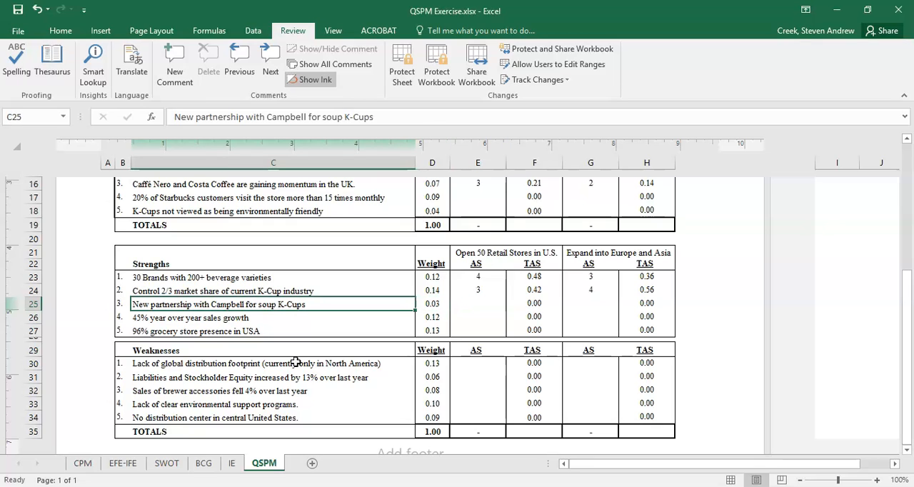
key("Right")
key("Right")
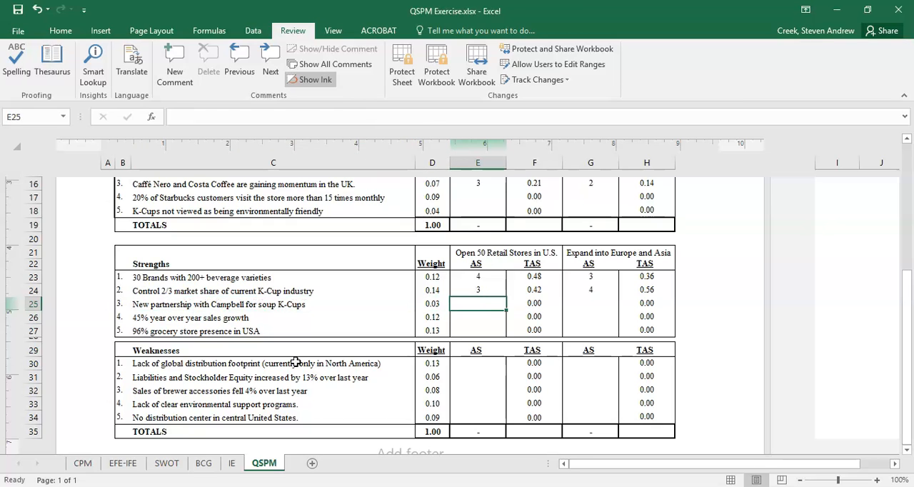
key("Left")
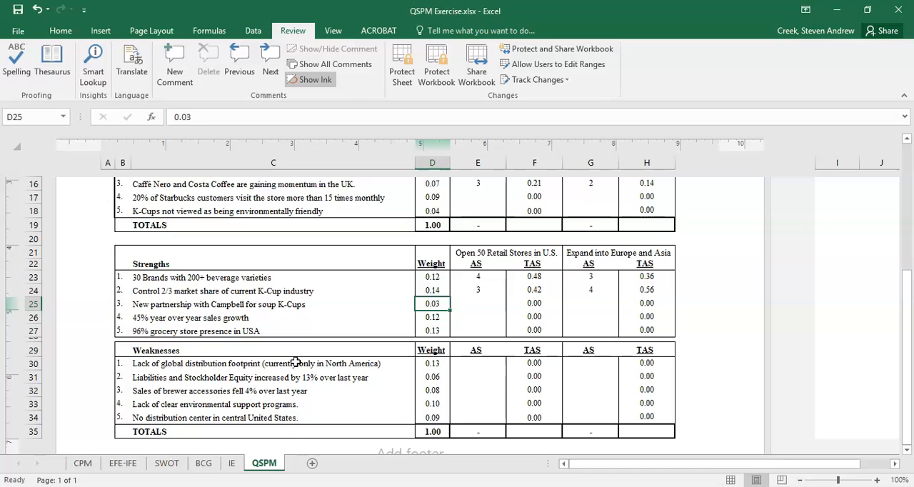
key("Right")
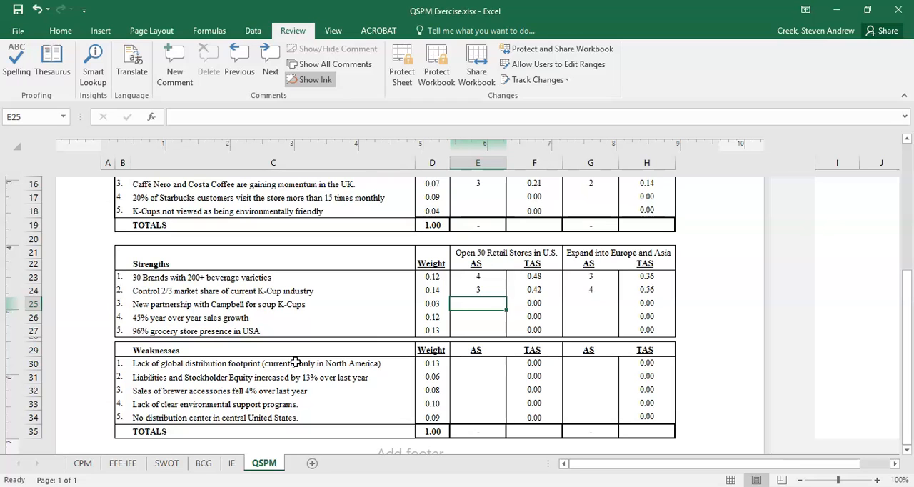
type("3")
key("Tab")
key("Tab")
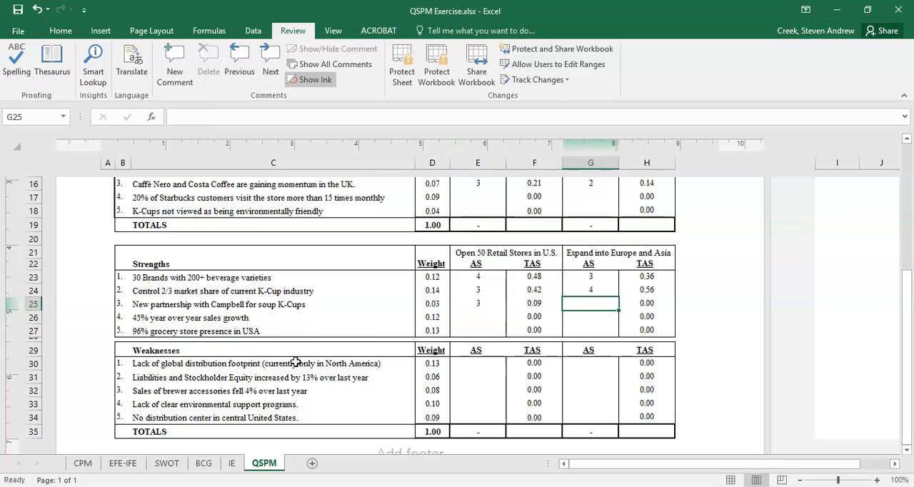
type("2")
key("Return")
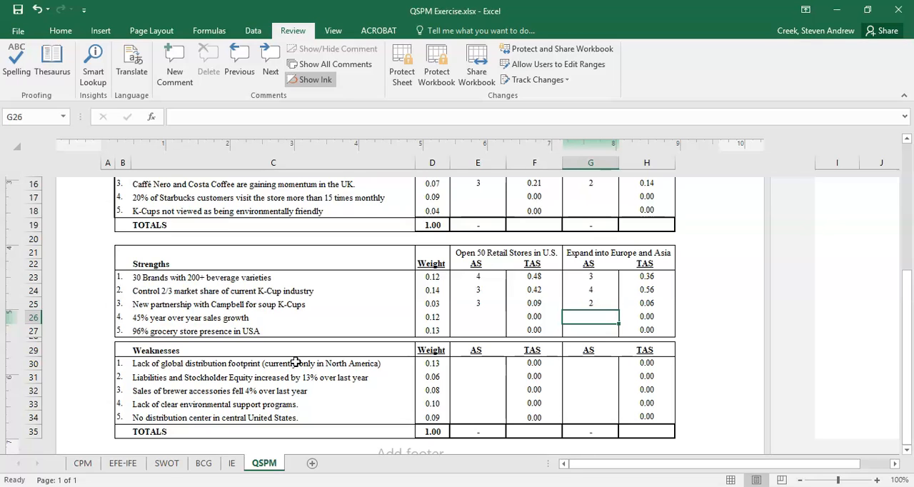
Check the sales growth strength's weight and score it 4 in E26 and 3 in G26
key("Left")
key("Left")
key("Left")
key("Left")
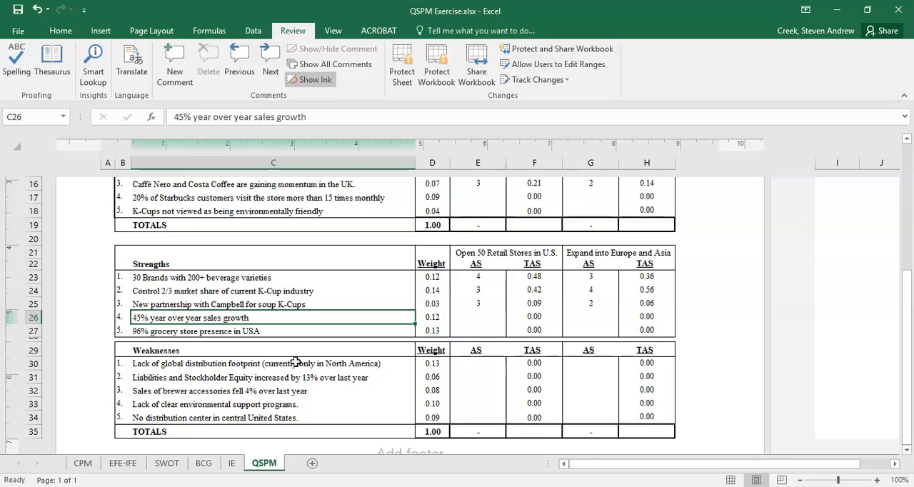
key("Right")
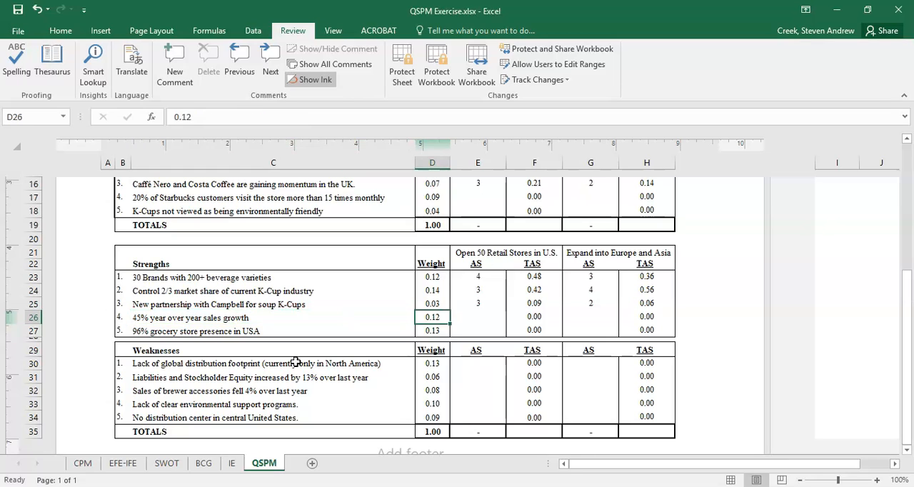
key("Right")
key("Right")
key("Left")
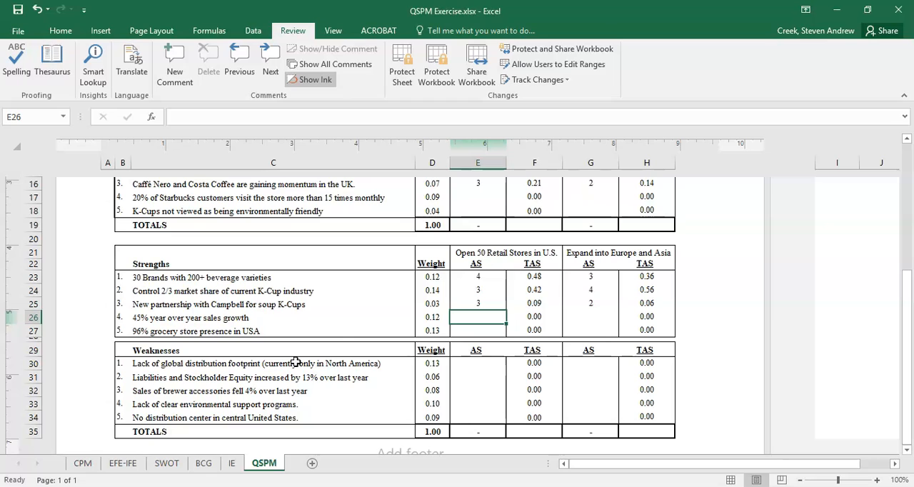
type("4")
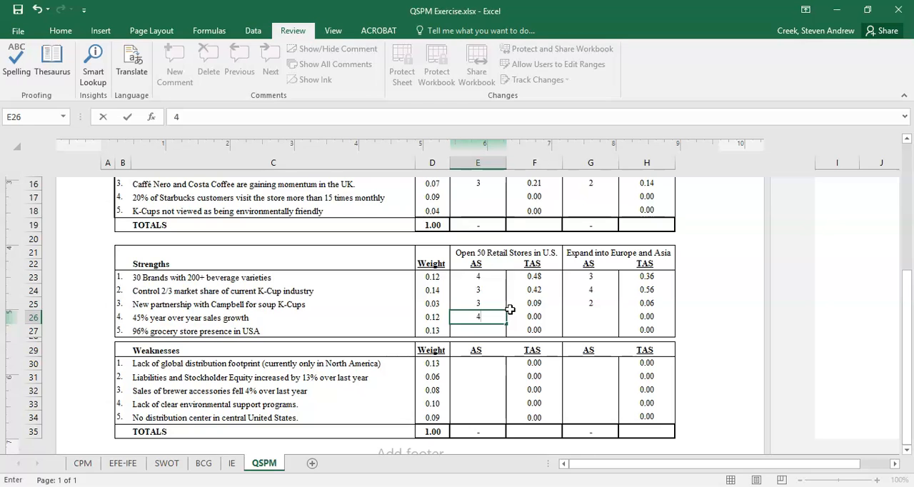
key("Tab")
key("Tab")
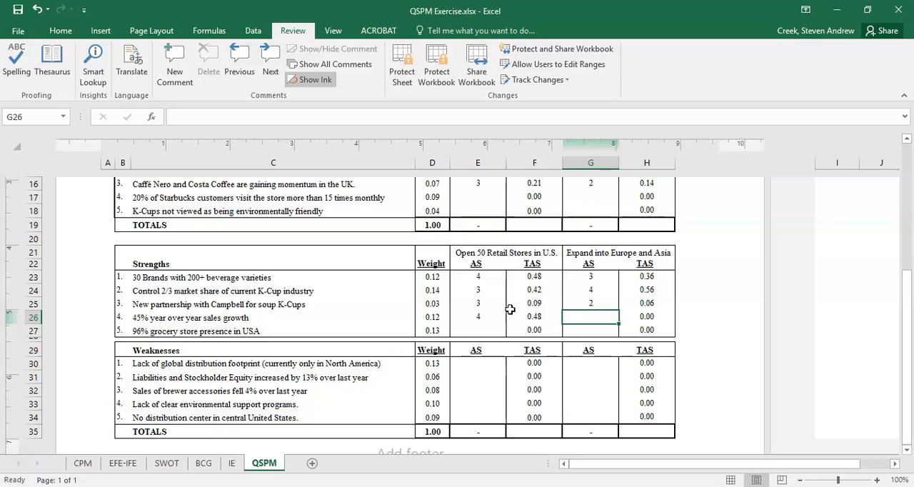
type("3")
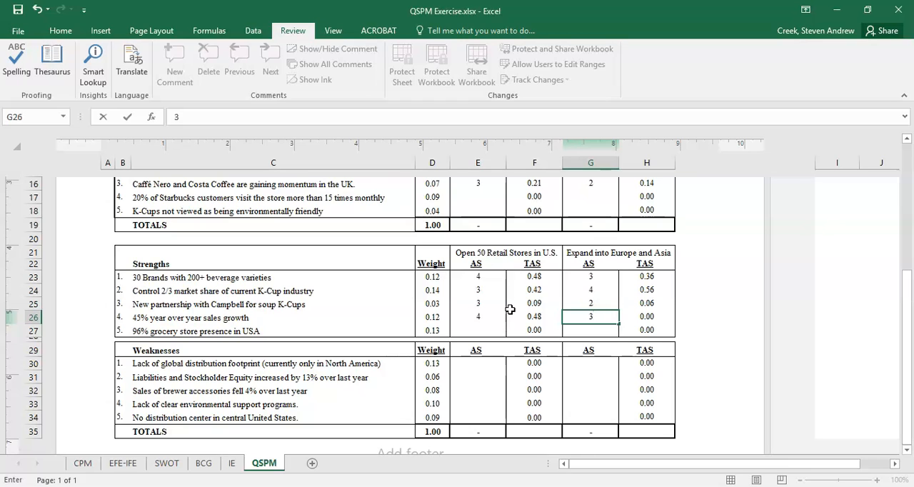
key("Return")
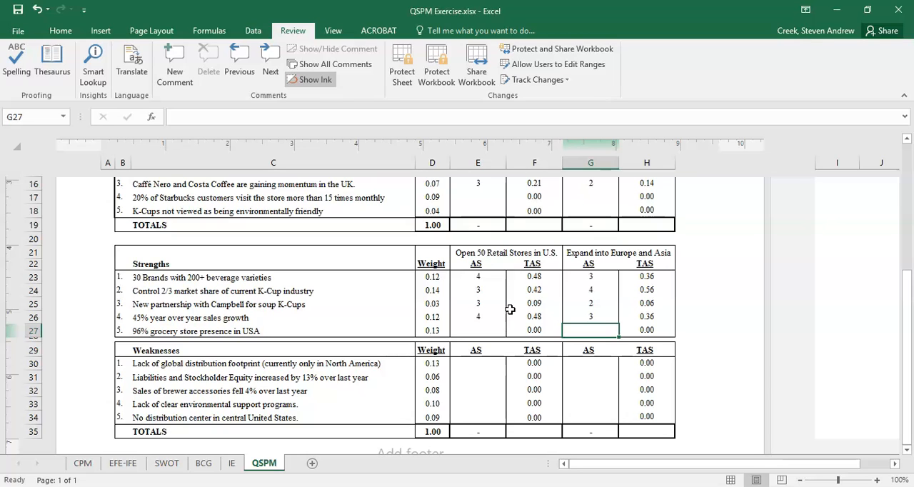
Score the 96% grocery store presence strength 3 in G27 and 2 in E27, then recheck the factor and Europe header
key("Left")
key("Left")
key("Left")
key("Left")
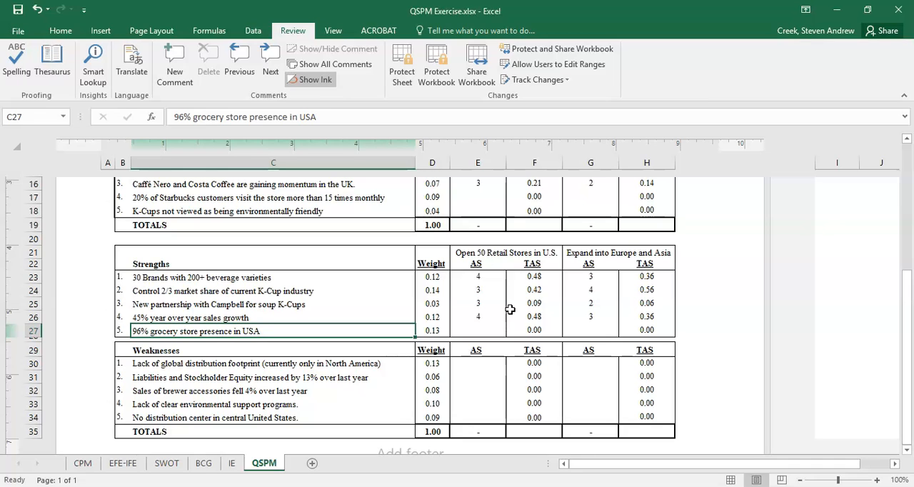
key("Right")
key("Right")
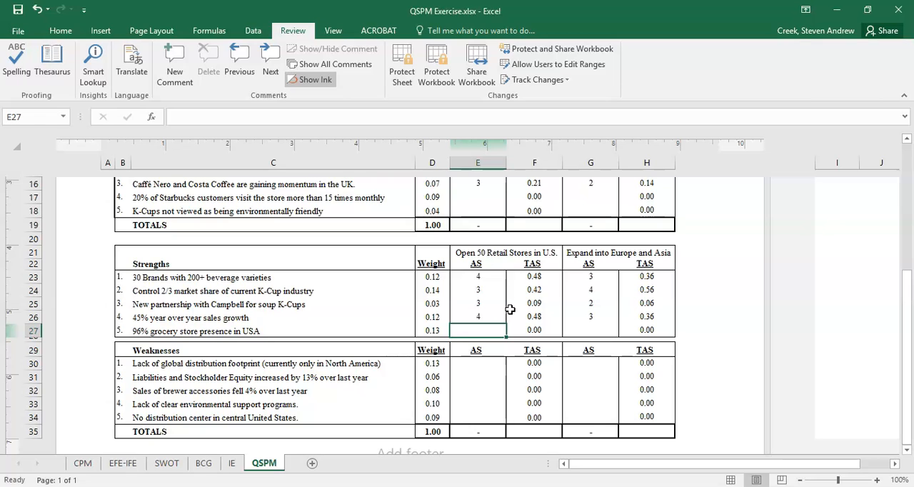
double_click(581, 325)
type("3")
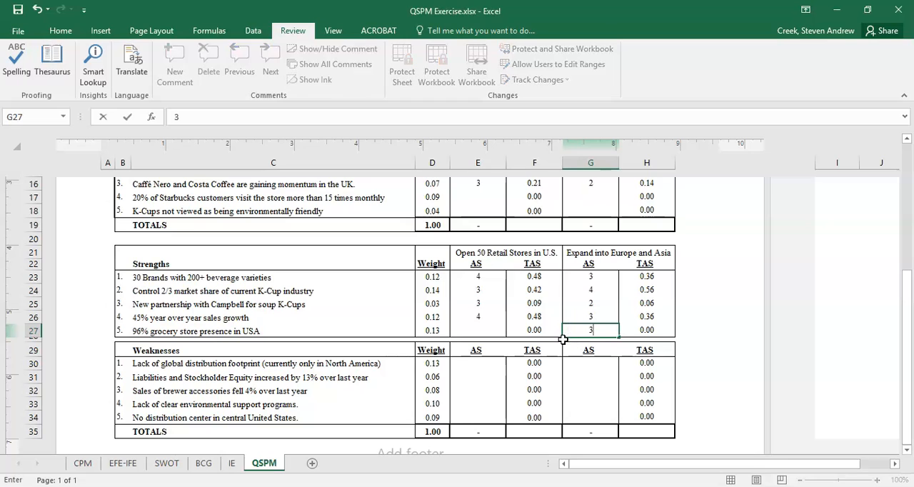
key("Left")
key("Left")
type("2")
key("Return")
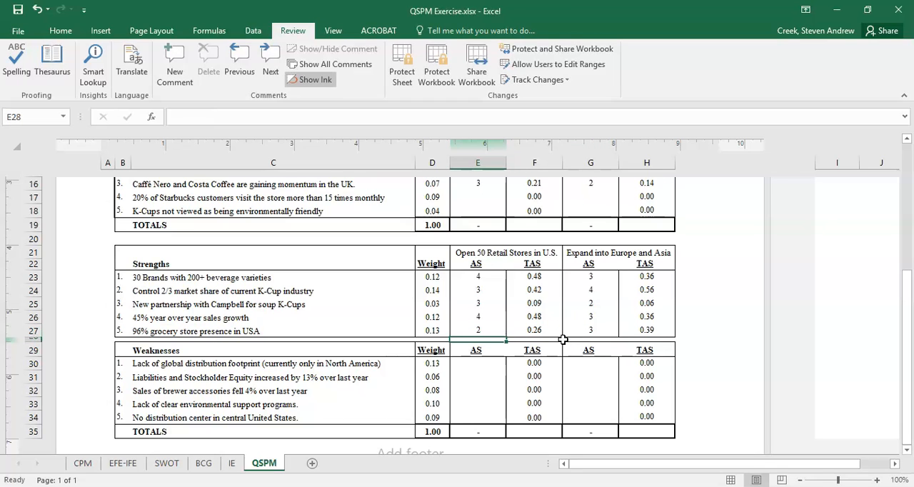
left_click(141, 330)
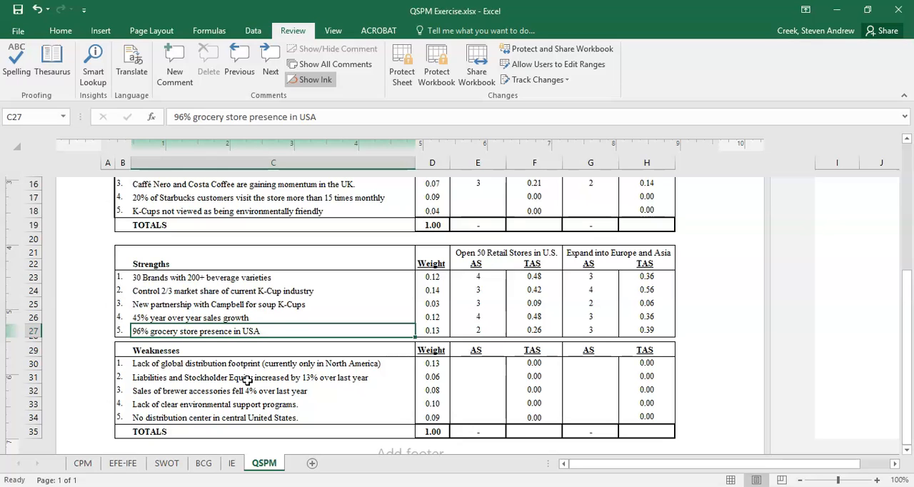
left_click(607, 253)
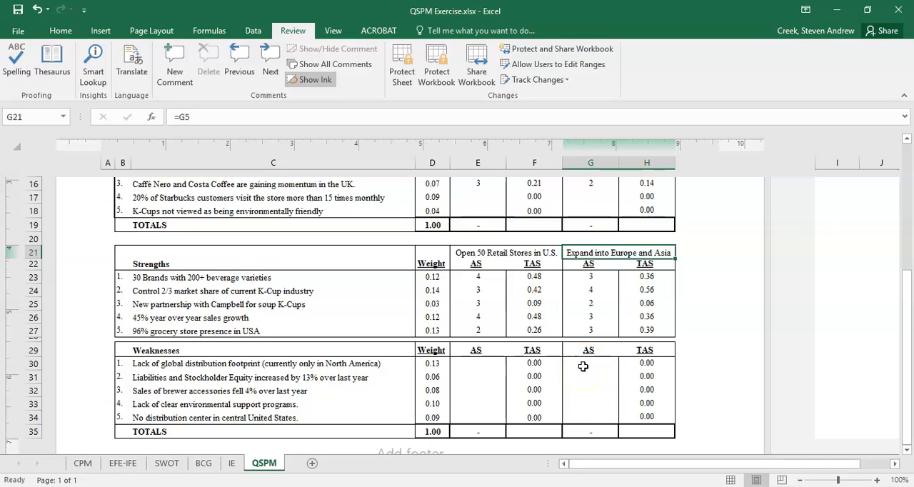
Score the distribution footprint weakness 1 for U.S. stores and 4 for Europe and Asia
key("Down")
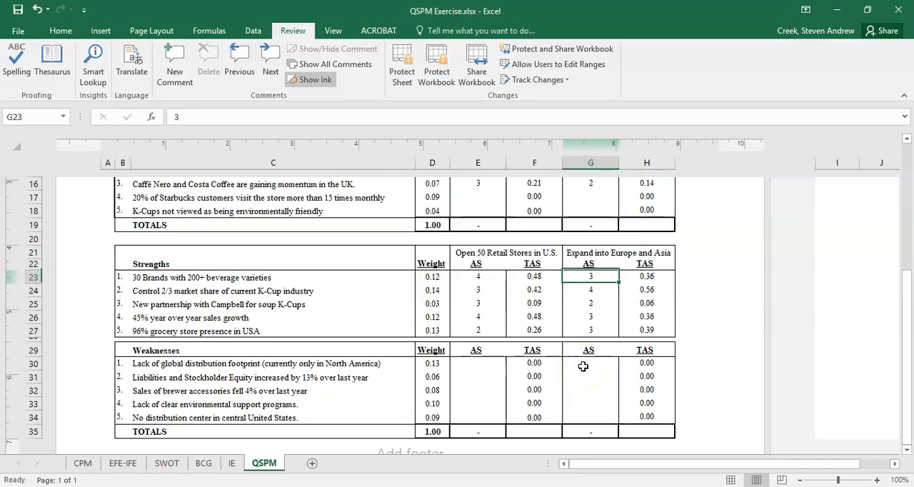
key("Down")
key("Down")
key("Down")
key("Down")
key("Down")
key("Down")
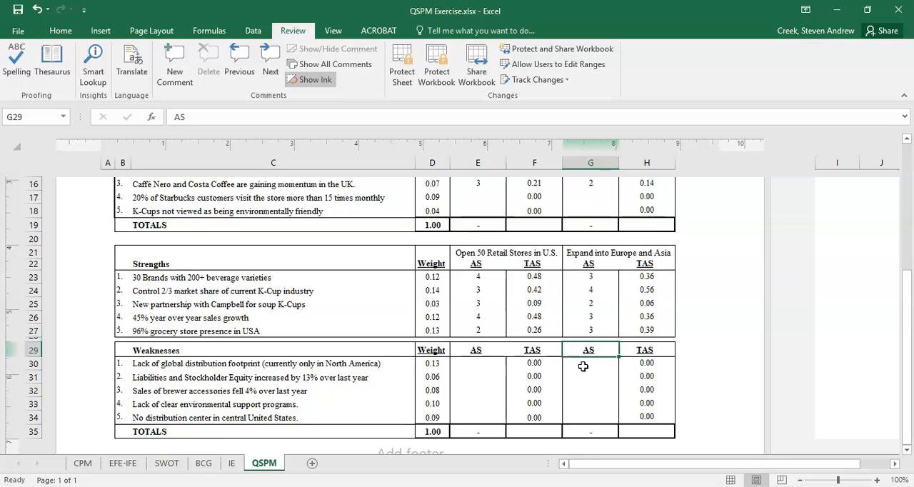
key("Down")
key("Down")
key("Left")
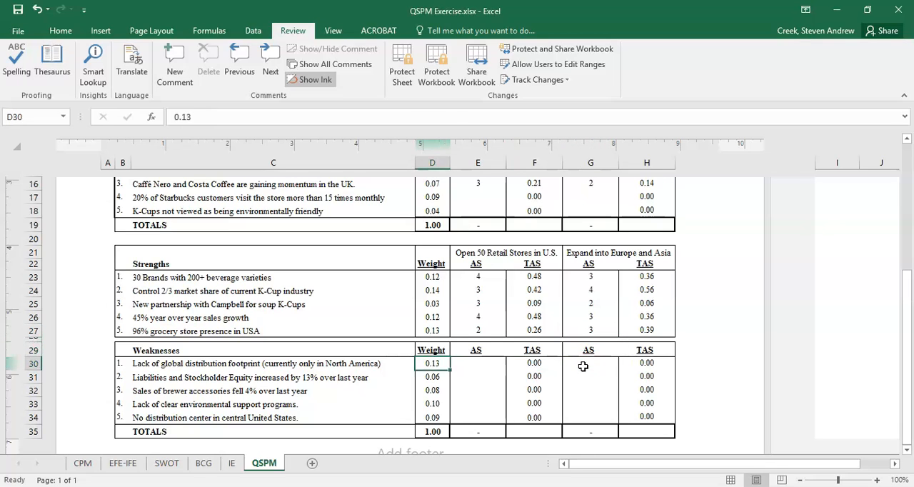
key("Left")
key("Left")
key("Left")
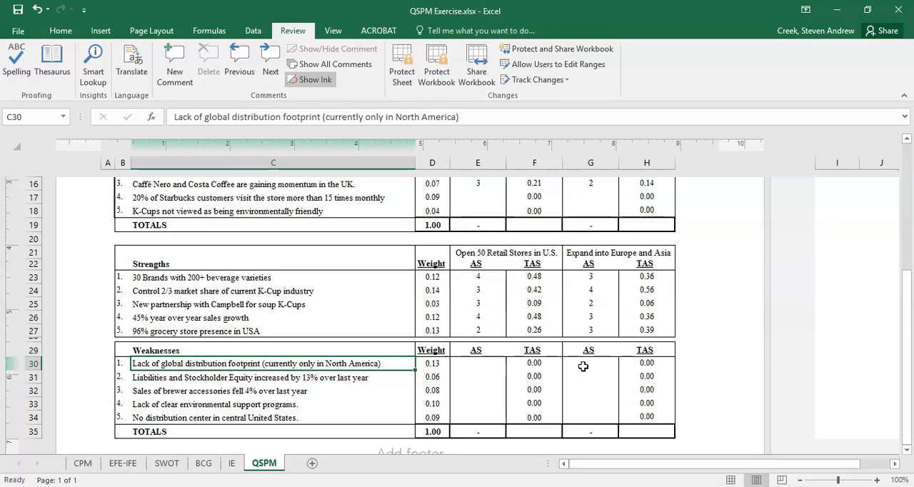
key("Right")
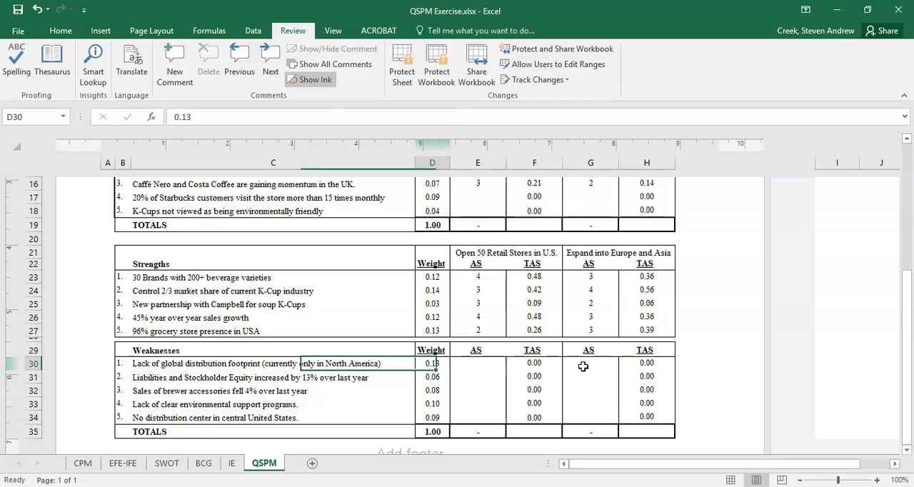
key("Right")
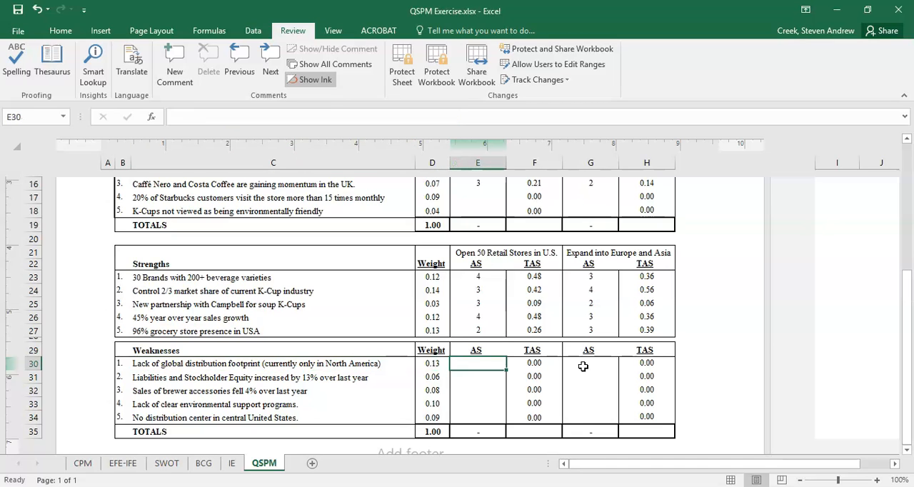
left_click(583, 367)
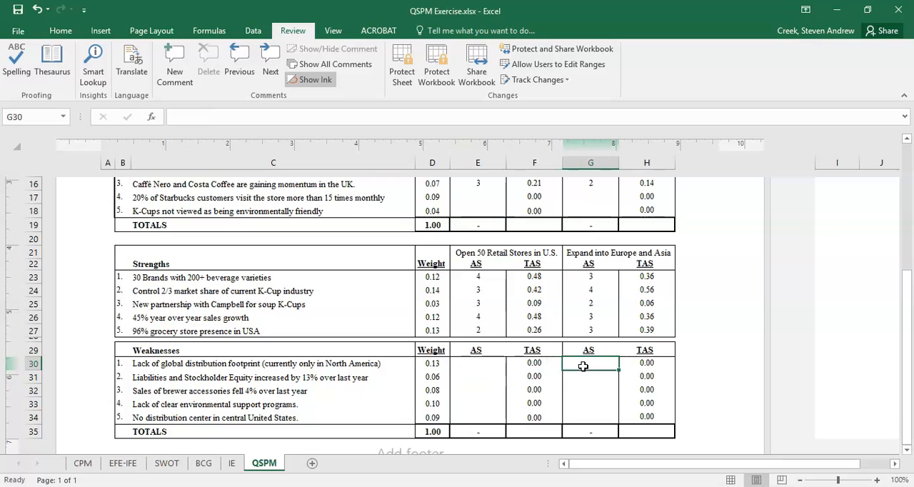
type("4")
key("Left")
key("Left")
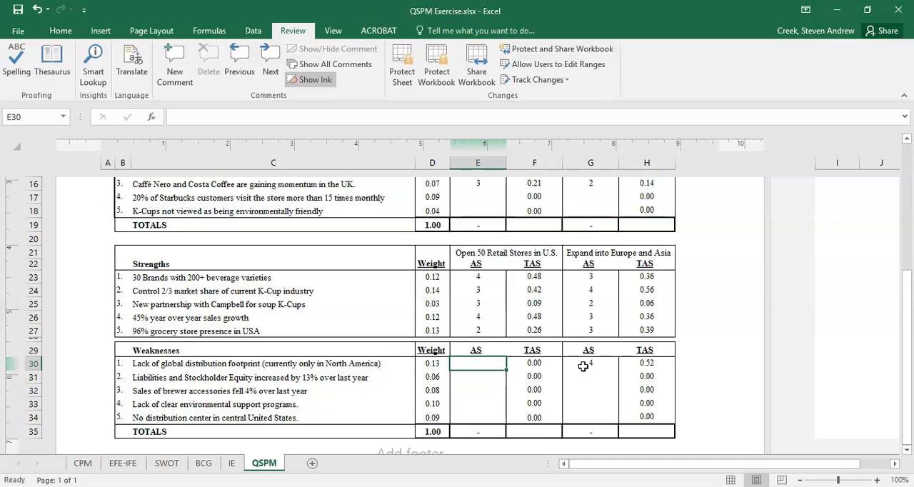
type("1")
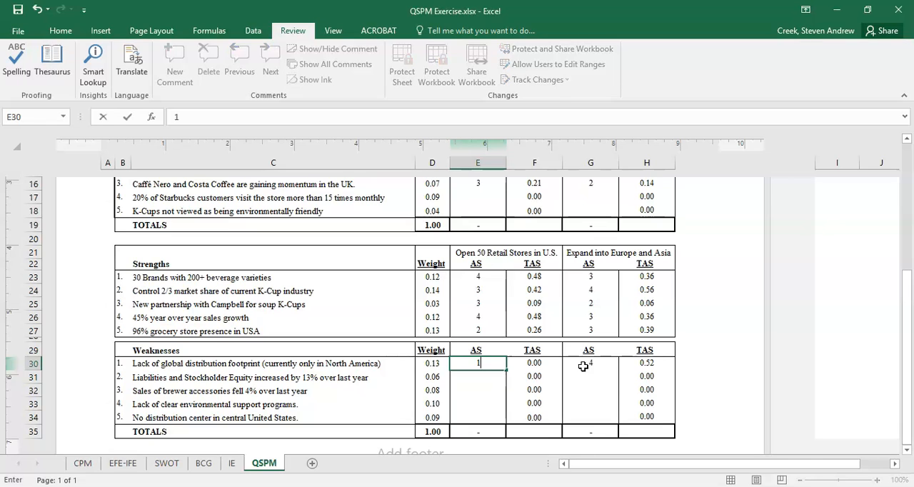
key("Return")
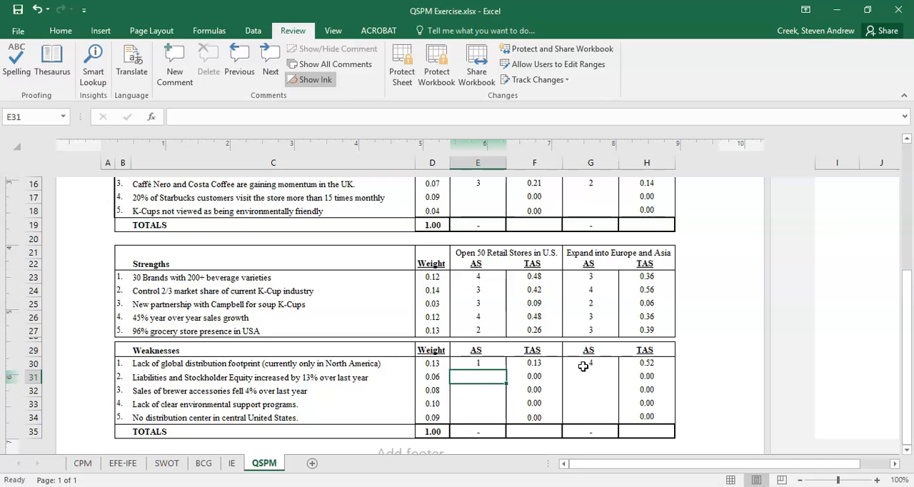
type("3")
Score the rising liabilities weakness 3 for U.S. stores and 1 for Europe and Asia
key("Tab")
key("Tab")
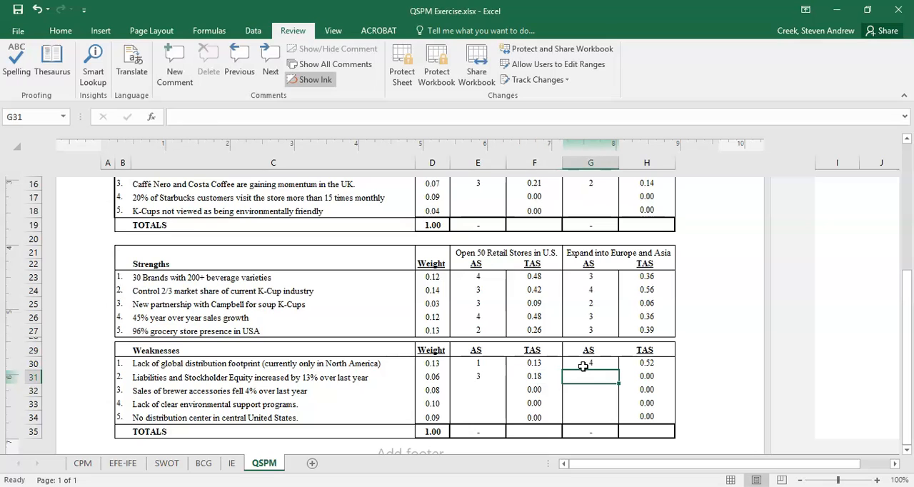
type("1")
key("Return")
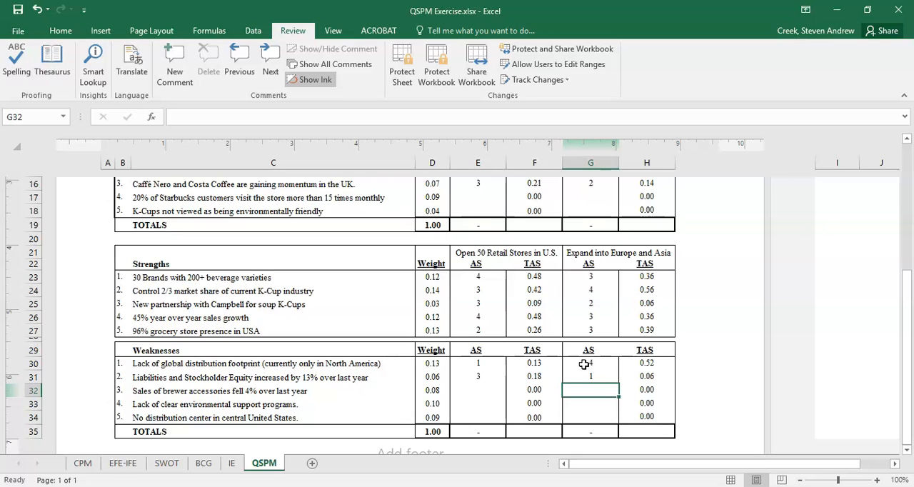
Score the brewer accessories sales weakness 1 for U.S. stores and 3 for Europe and Asia
left_click(591, 253)
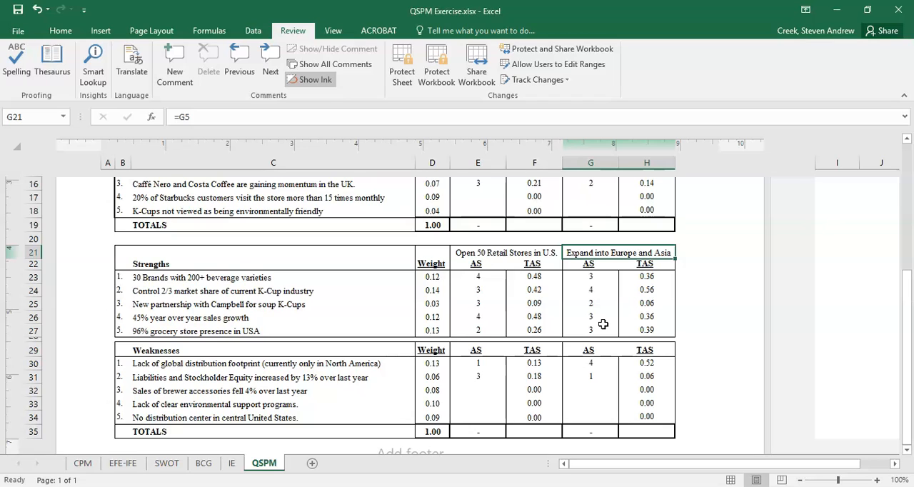
left_click(493, 253)
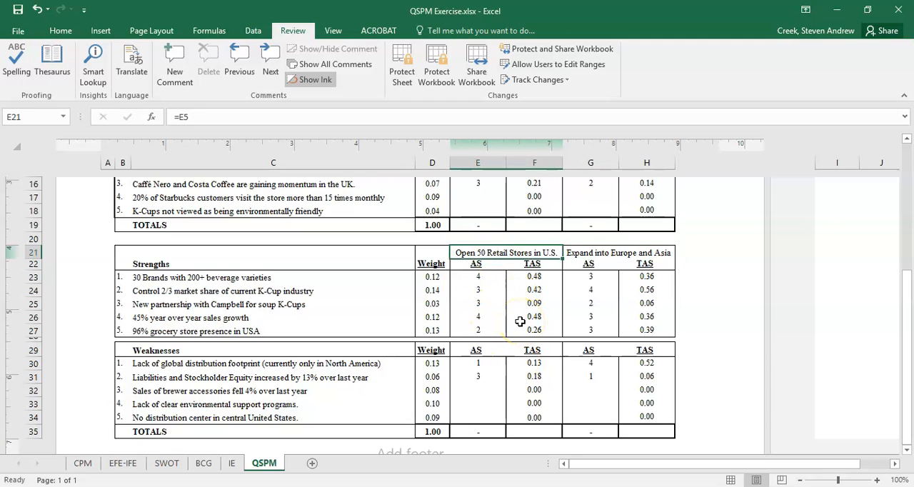
left_click(300, 382)
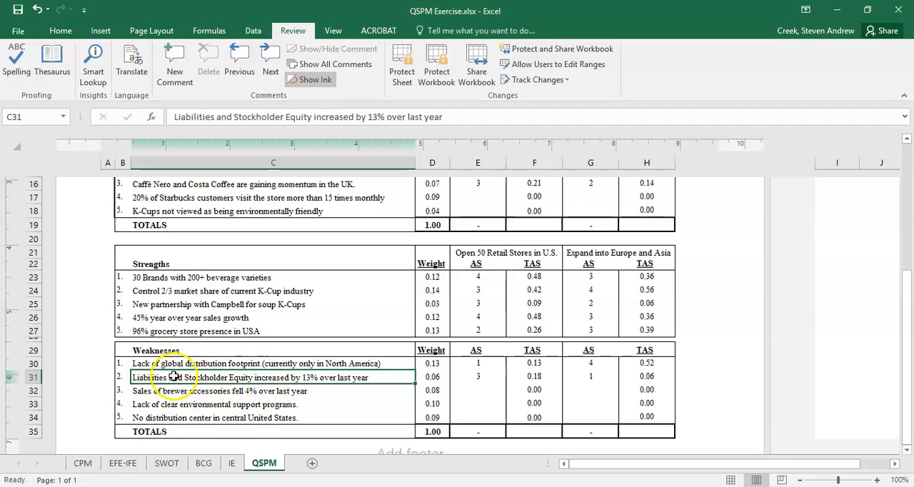
left_click(600, 376)
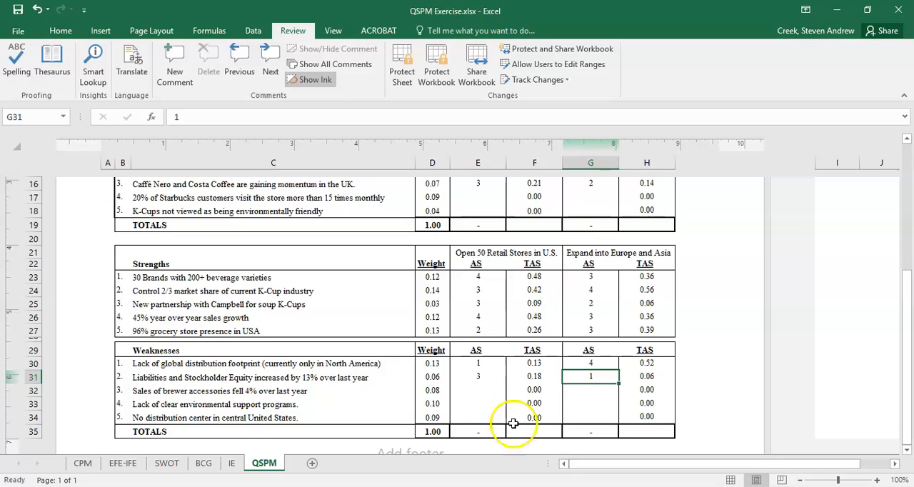
key("Down")
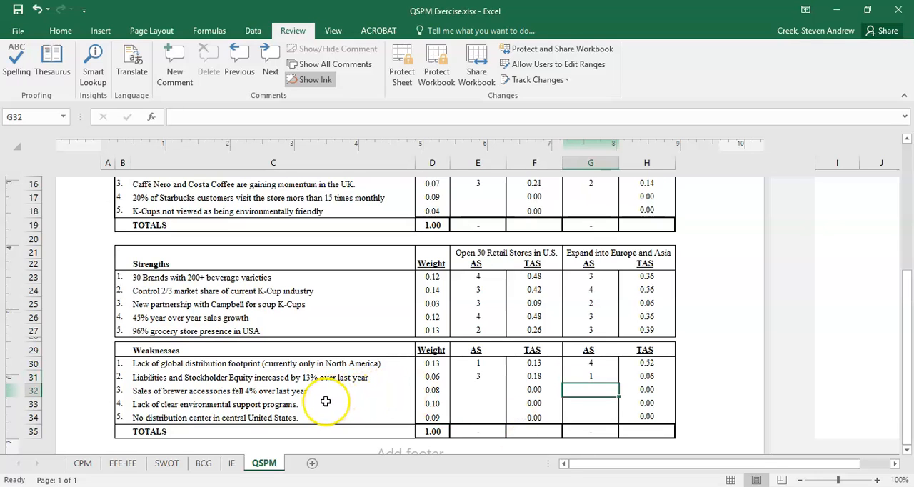
key("Left")
key("Left")
key("Left")
key("Left")
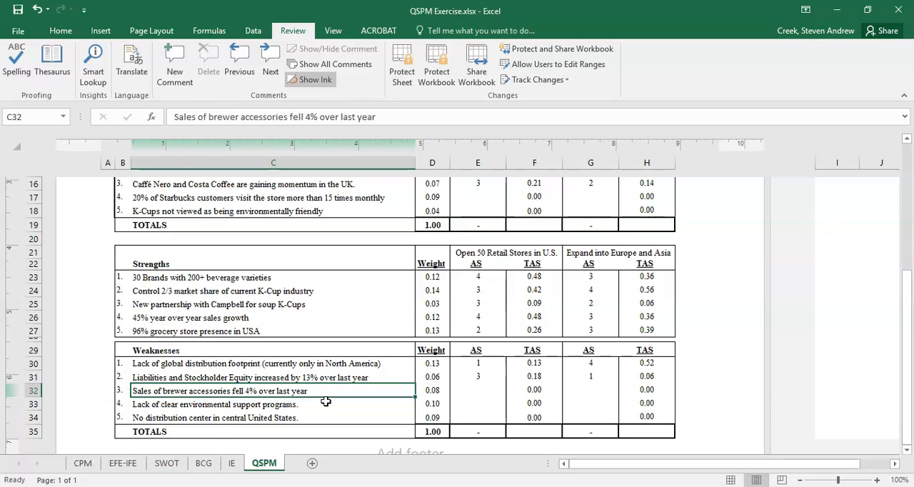
key("Right")
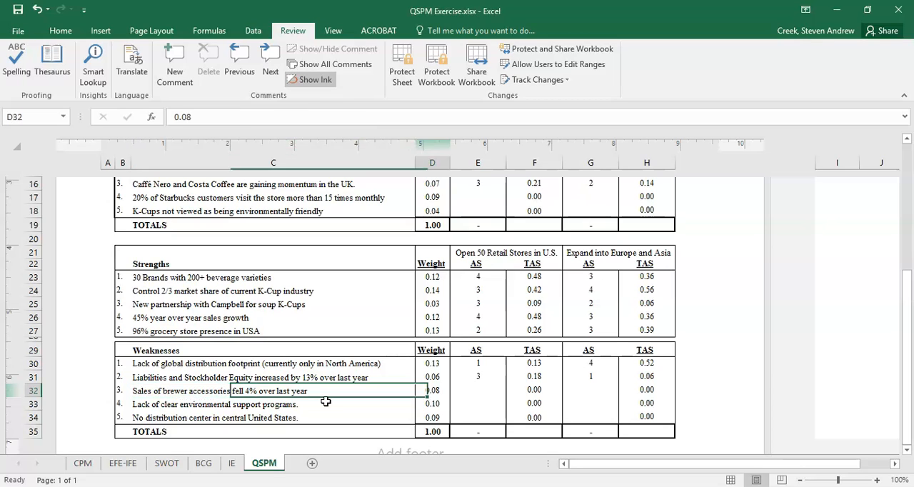
key("Right")
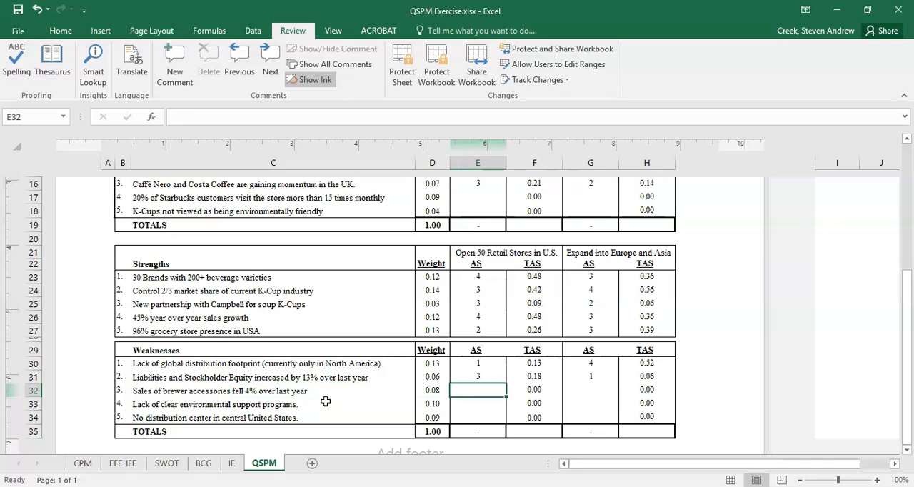
type("1")
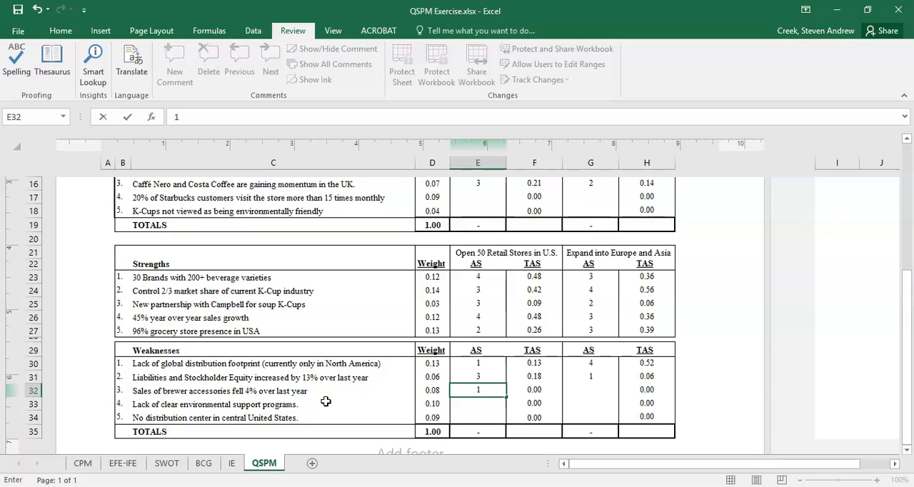
key("Tab")
key("Tab")
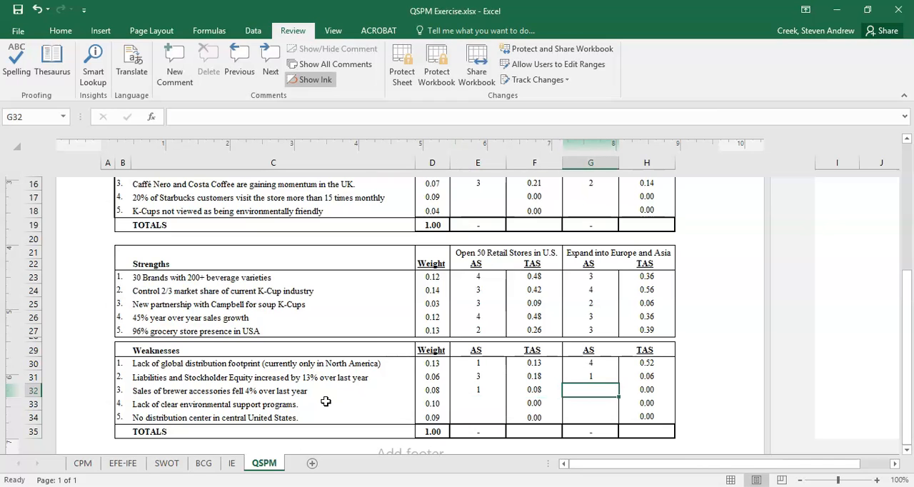
type("3")
key("Return")
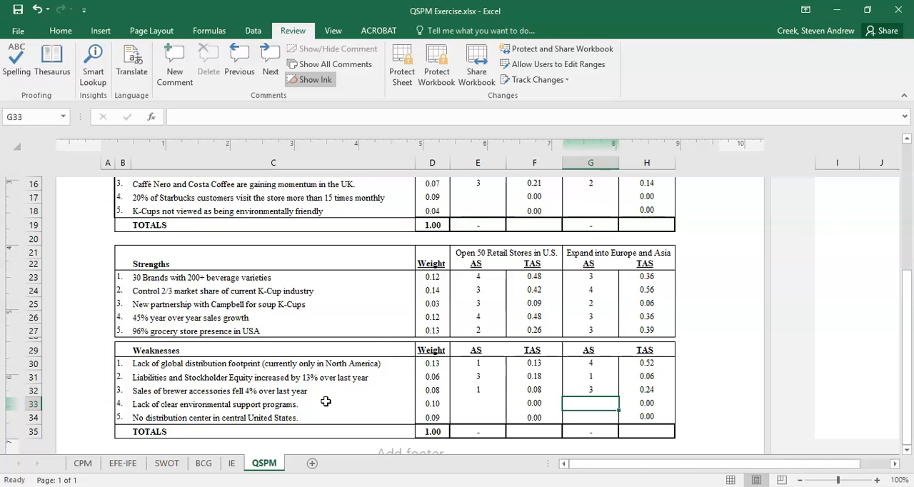
Leave environmental support unscored and score the central U.S. distribution weakness 1 and 4
left_click(575, 253)
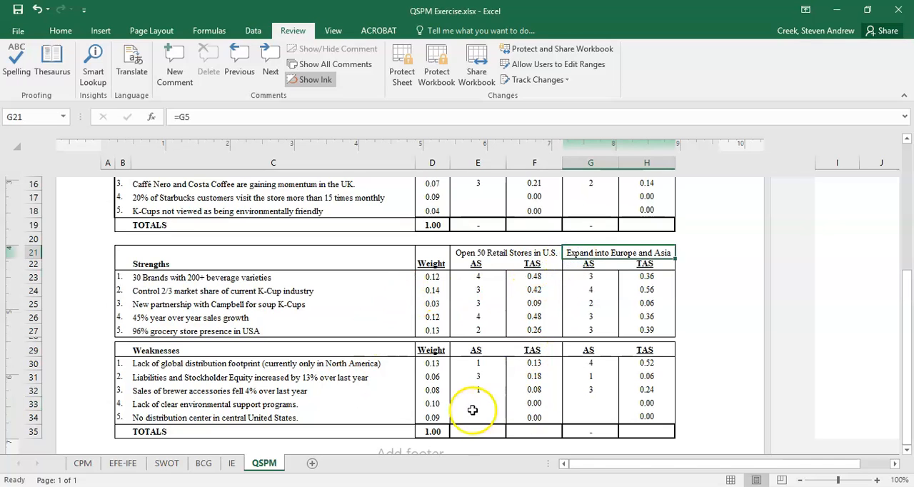
left_click(252, 404)
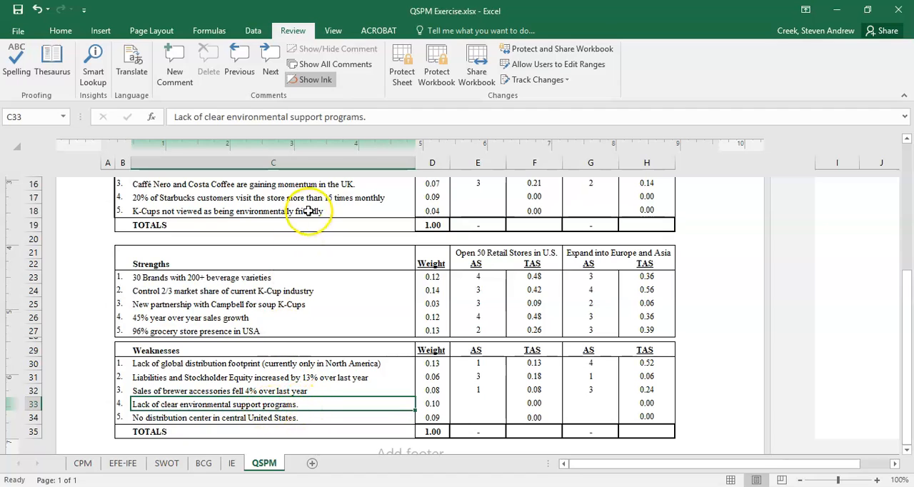
left_click(311, 210)
left_click(222, 404)
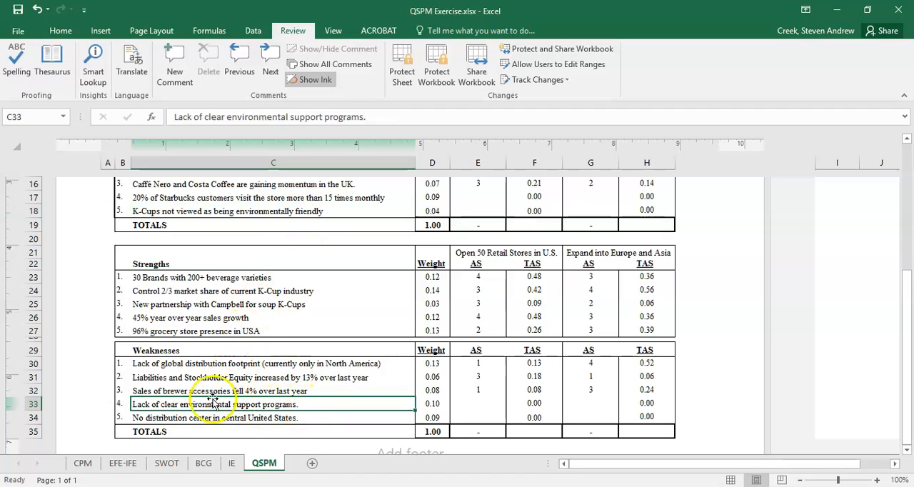
left_click(218, 418)
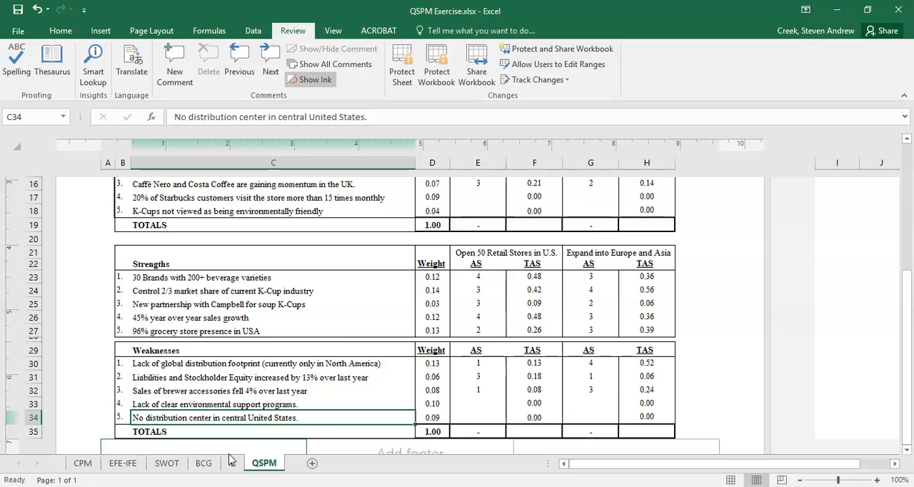
left_click(476, 417)
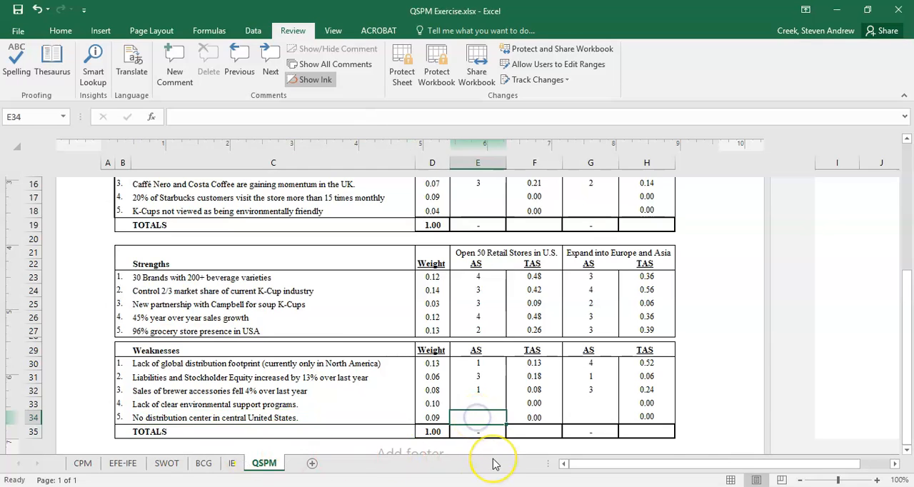
type("1")
key("Tab")
key("Tab")
type("4")
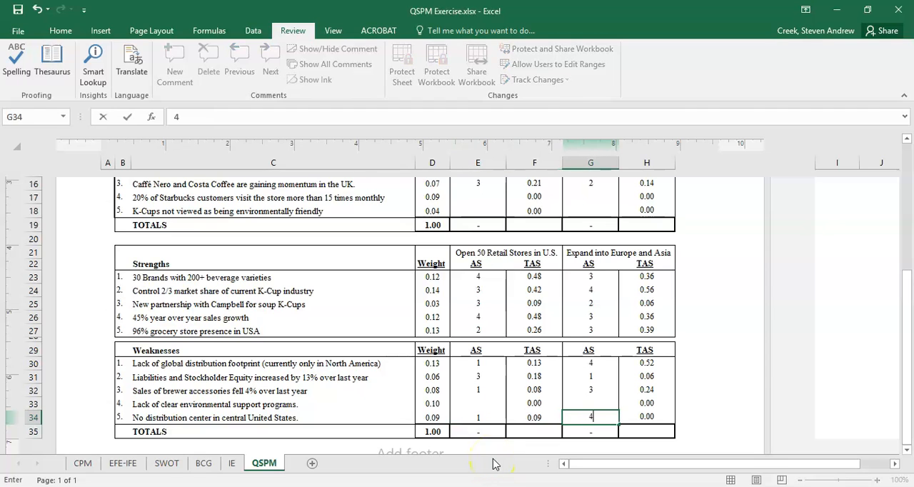
key("Return")
left_click(619, 253)
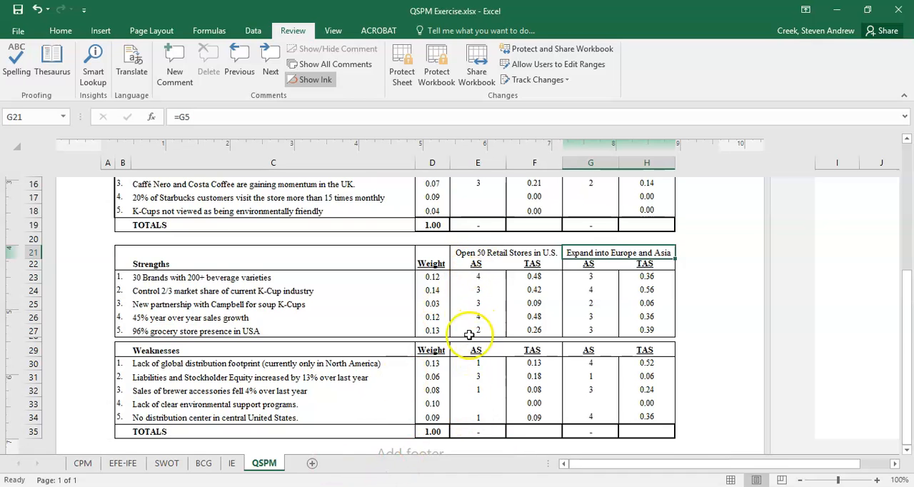
scroll(509, 330, "up", 6)
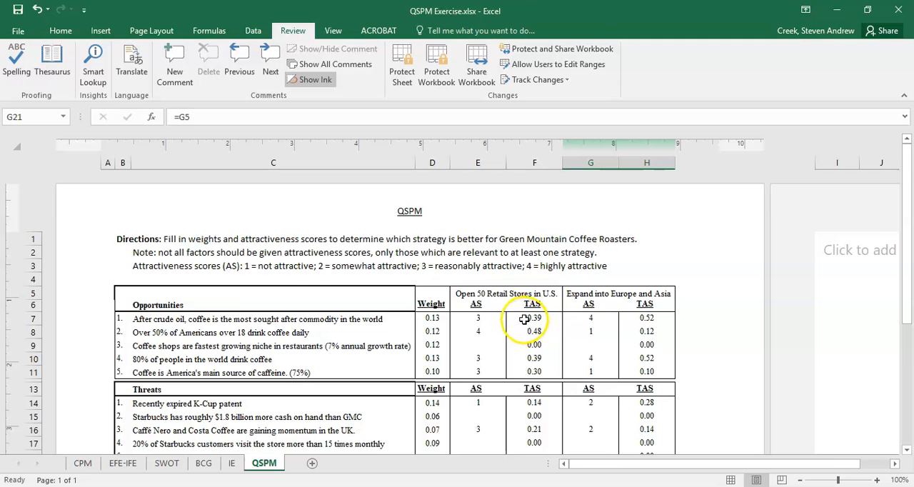
scroll(525, 331, "down", 3)
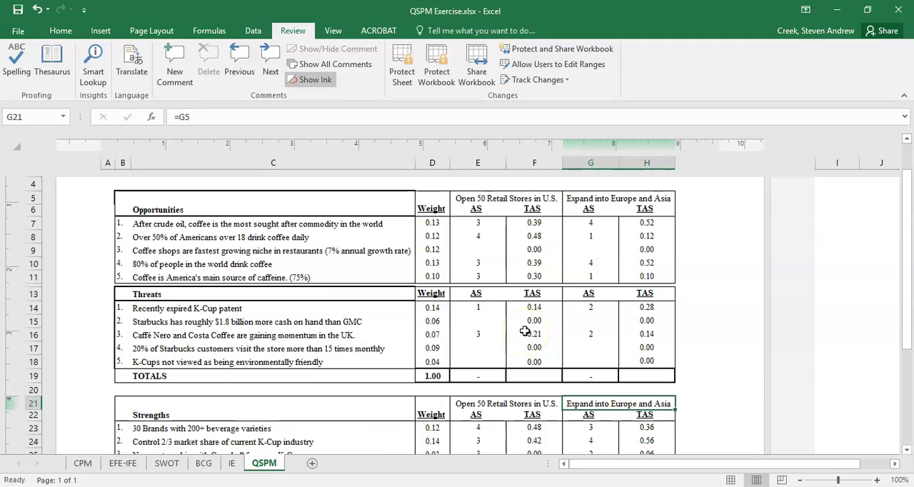
left_click(535, 223)
left_click(535, 276)
left_click(534, 223)
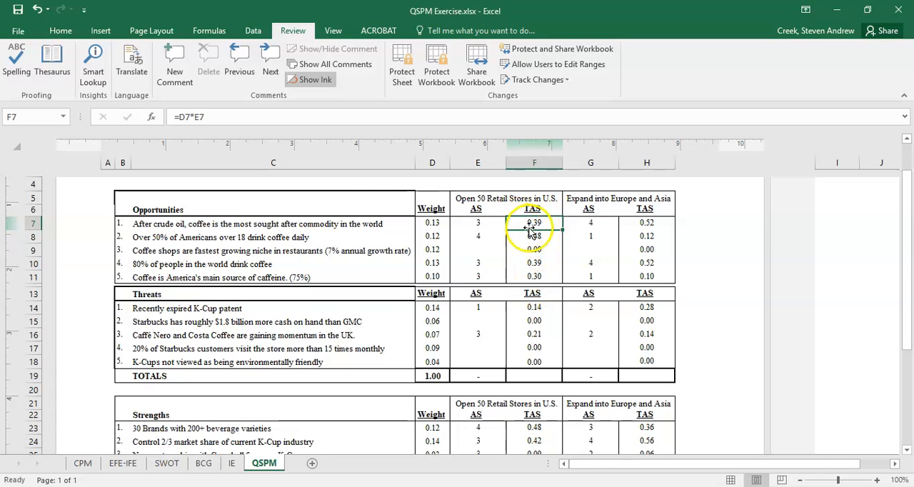
left_click(221, 117)
left_click_drag(214, 117, 171, 117)
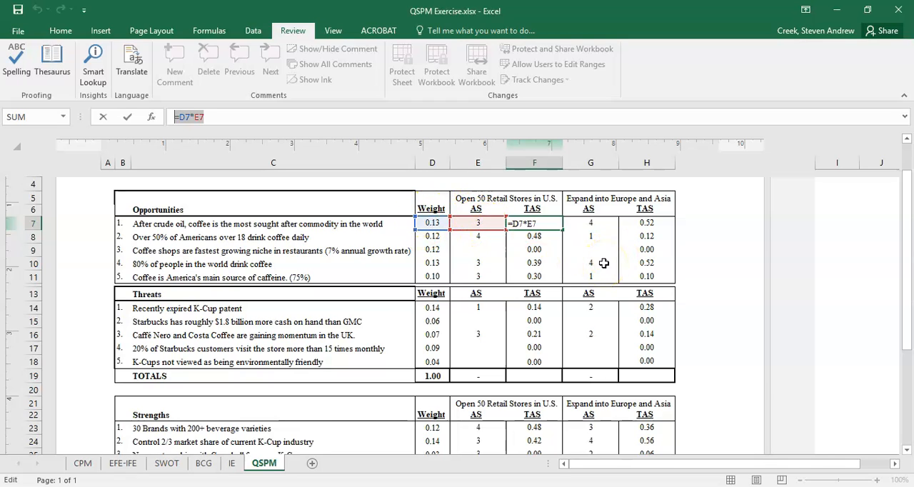
key("Escape")
left_click(646, 223)
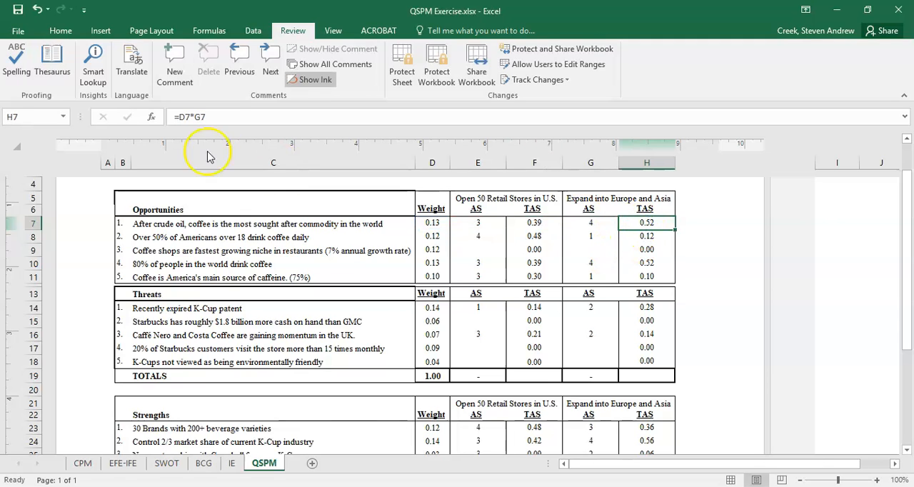
left_click(211, 118)
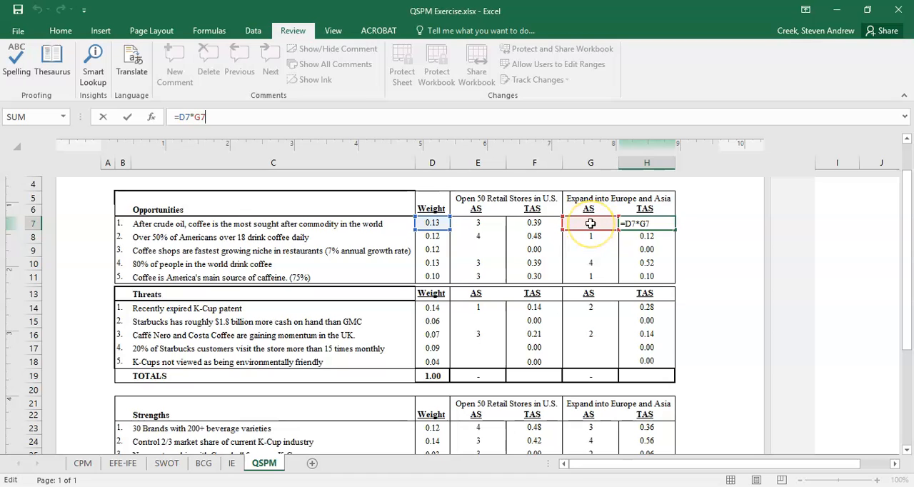
key("Return")
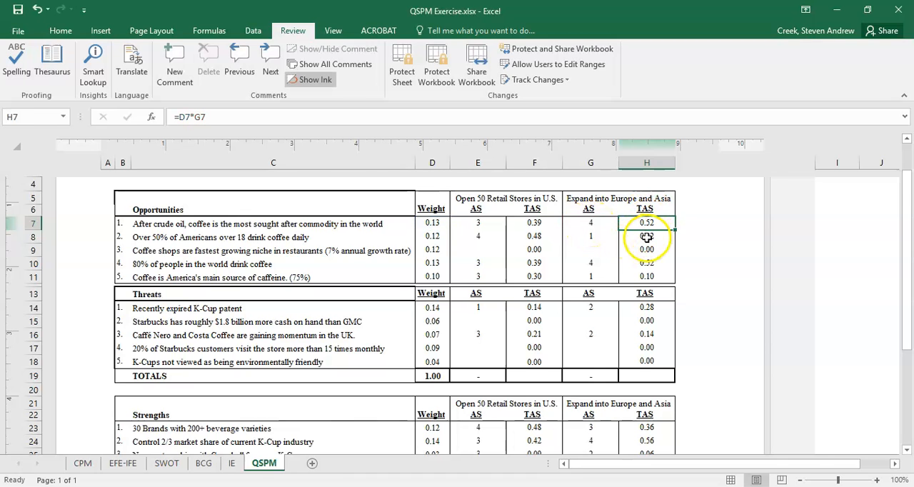
scroll(646, 235, "down", 3)
scroll(646, 236, "down", 3)
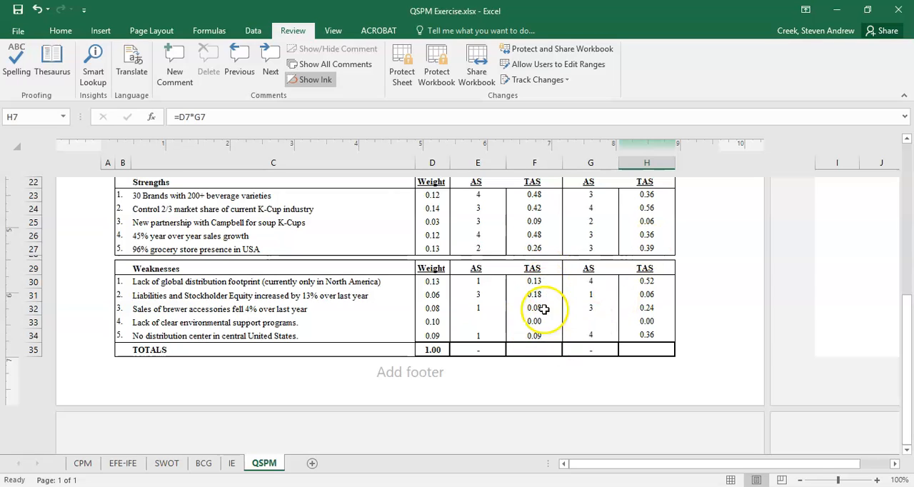
Enter a SUM in F35 over the four Open 50 Retail Stores TAS ranges, totalling 4.12
left_click(530, 350)
type("=SUM")
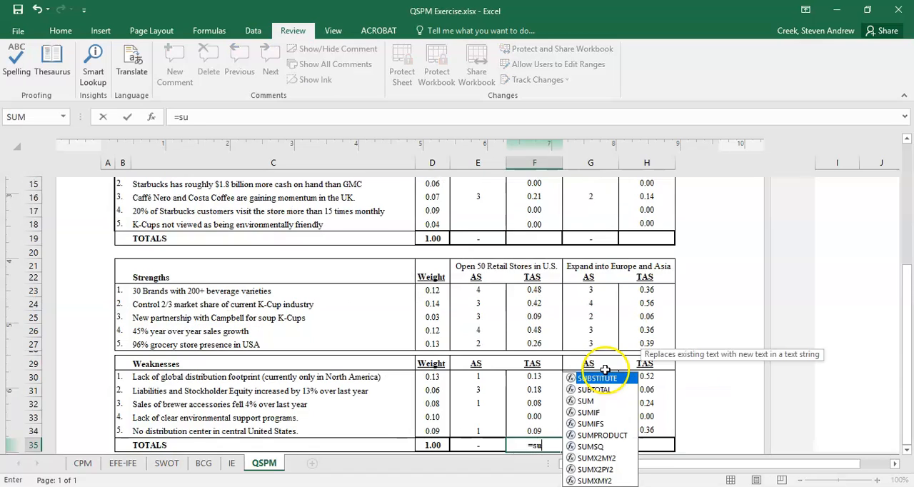
type("(")
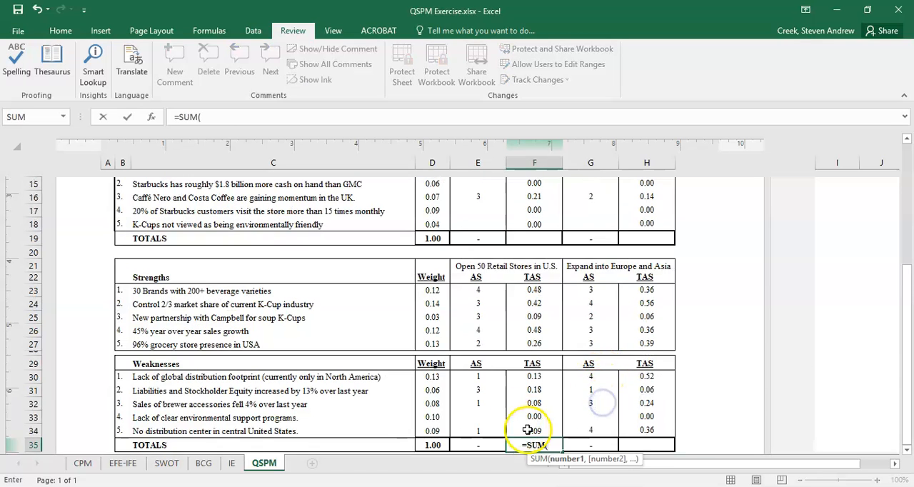
left_click_drag(534, 431, 534, 377)
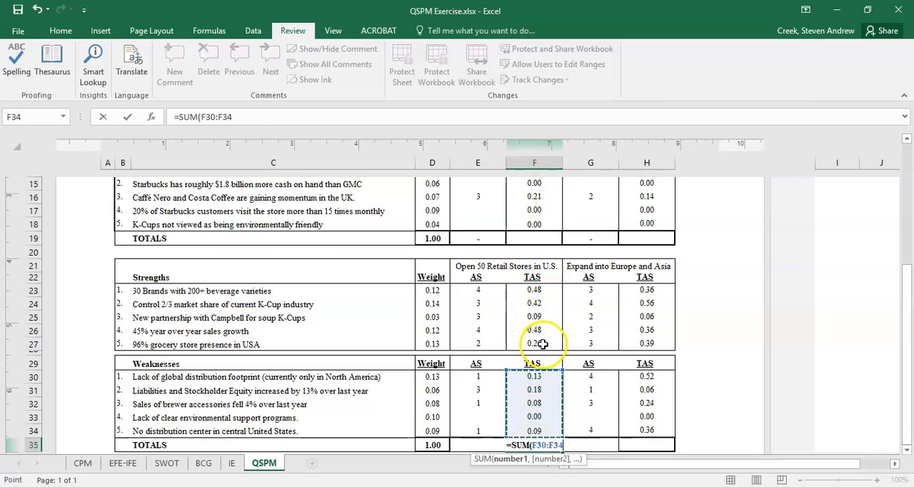
type(",")
left_click_drag(543, 343, 542, 241)
type(",")
scroll(541, 242, "up", 3)
type(",")
left_click_drag(539, 371, 534, 318)
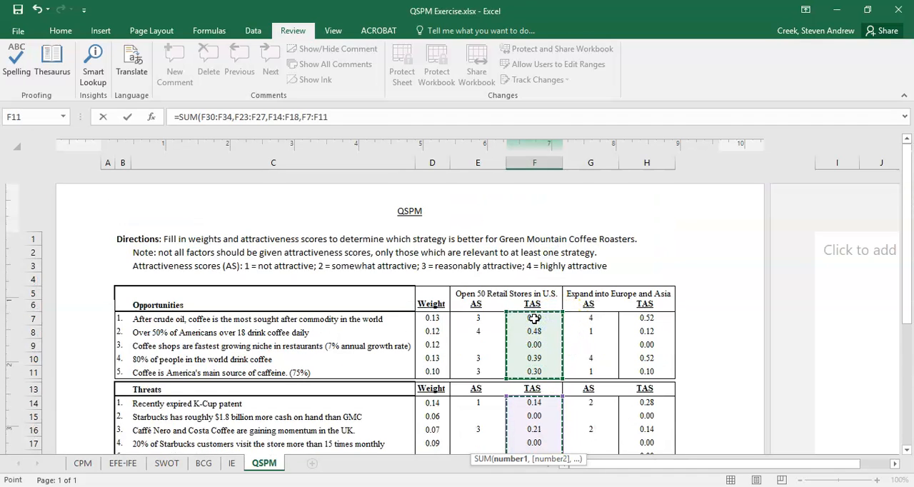
key("Return")
scroll(534, 318, "down", 5)
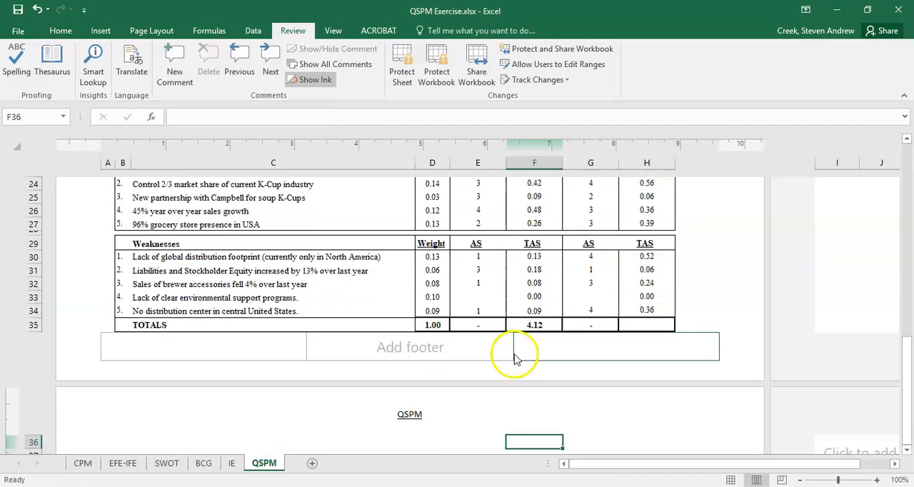
scroll(534, 357, "up", 5)
left_click(539, 293)
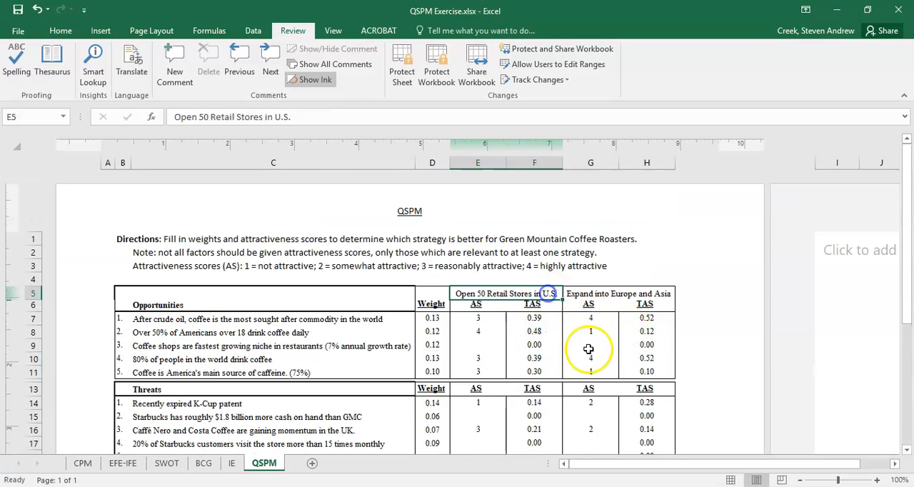
scroll(534, 307, "down", 6)
scroll(534, 343, "down", 3)
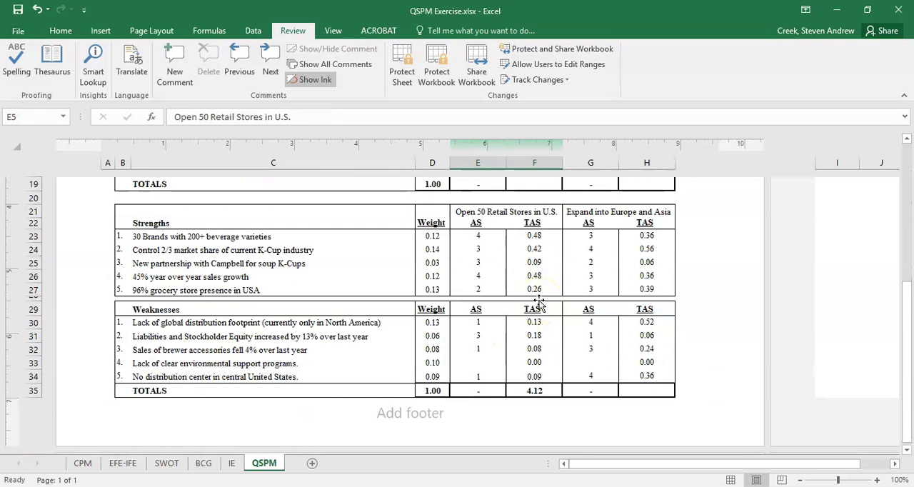
Enter a SUM in H35 over the four Europe and Asia TAS ranges, totalling 4.59
left_click(656, 391)
type("=SUM(")
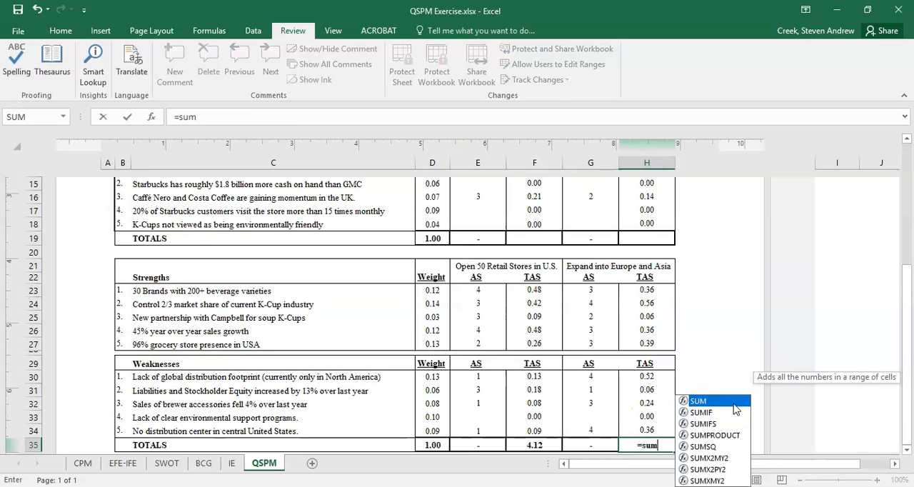
left_click_drag(647, 431, 647, 377)
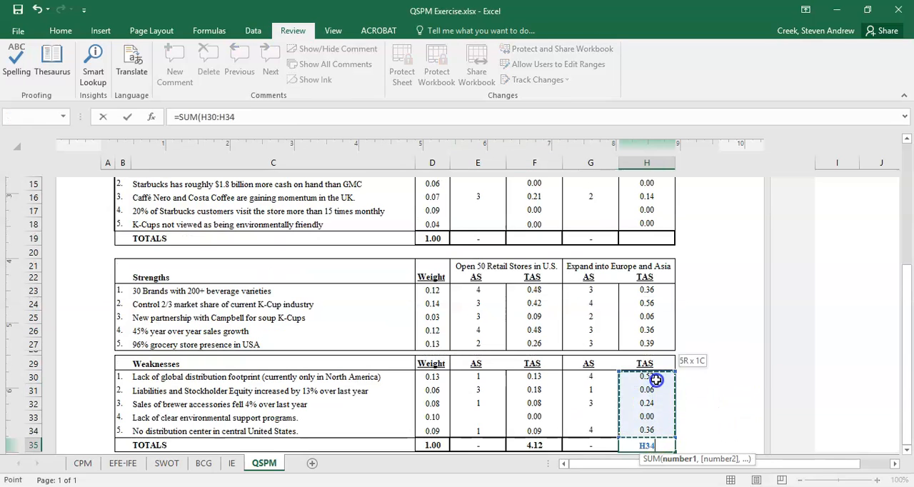
type(",")
left_click_drag(655, 341, 647, 243)
type(",")
scroll(655, 307, "up", 3)
type(",")
left_click_drag(655, 373, 650, 322)
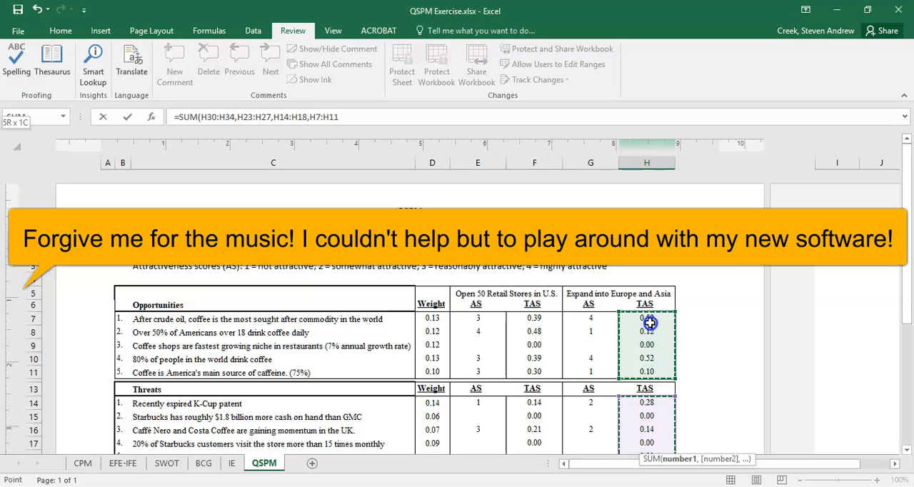
key("Return")
key("Return")
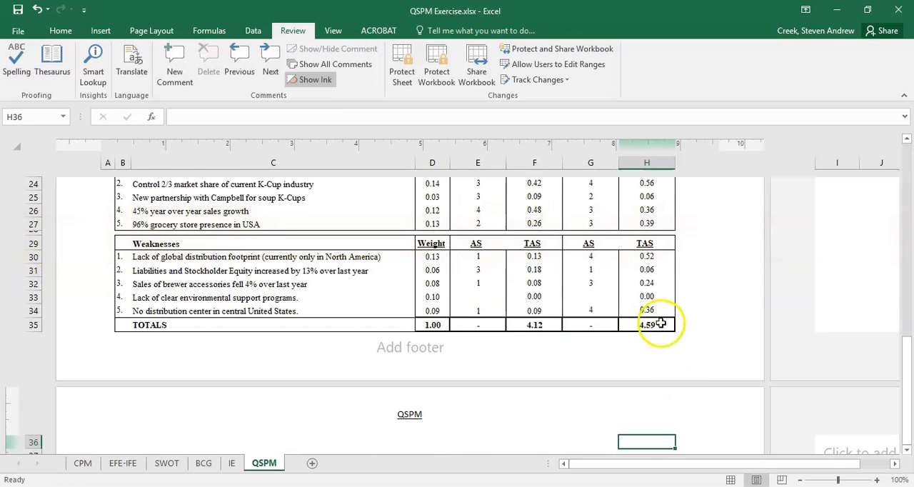
left_click(655, 325)
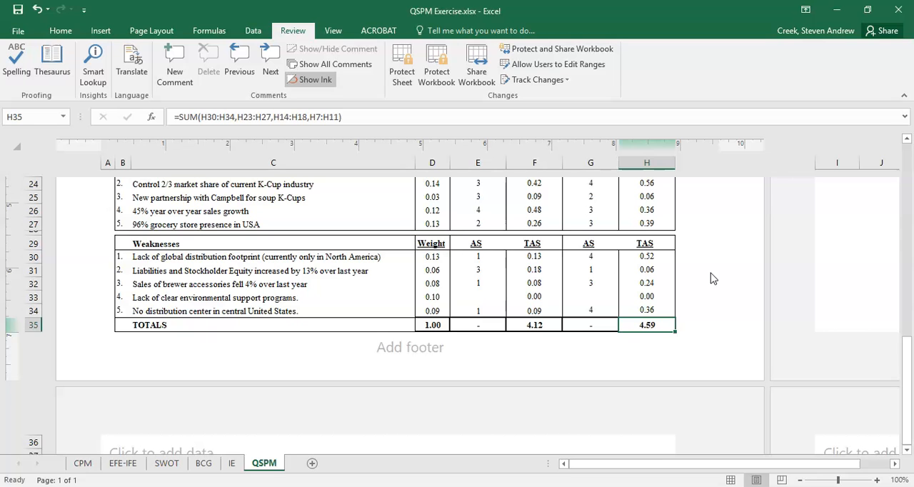
scroll(713, 278, "up", 6)
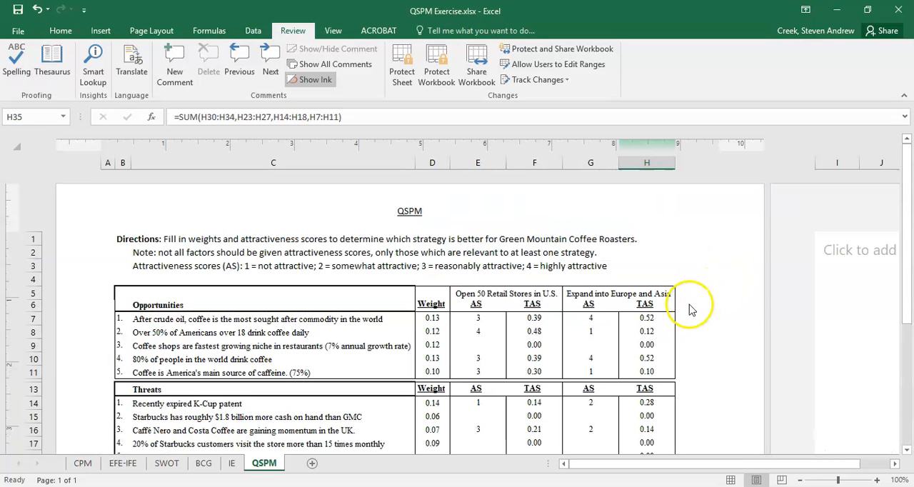
Compare the 4.59 Europe and Asia total in H35 against the 4.12 U.S. stores total in F35
left_click(610, 294)
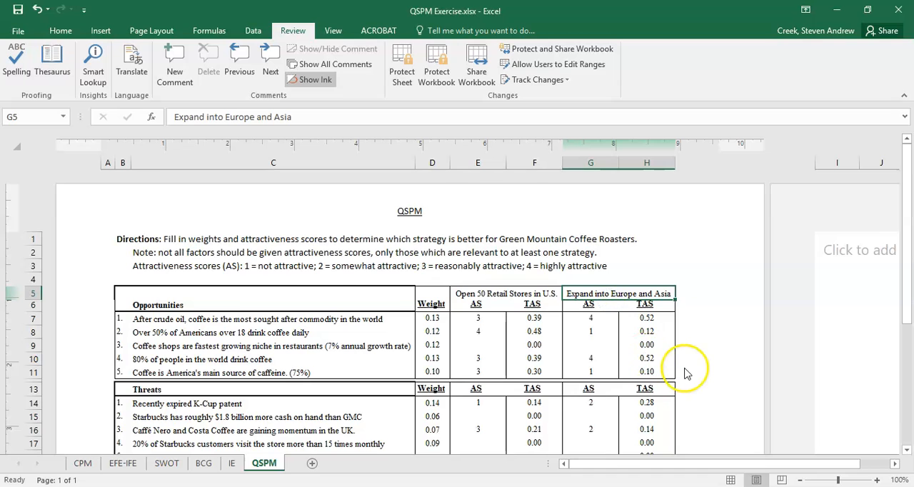
scroll(686, 371, "down", 6)
left_click(664, 390)
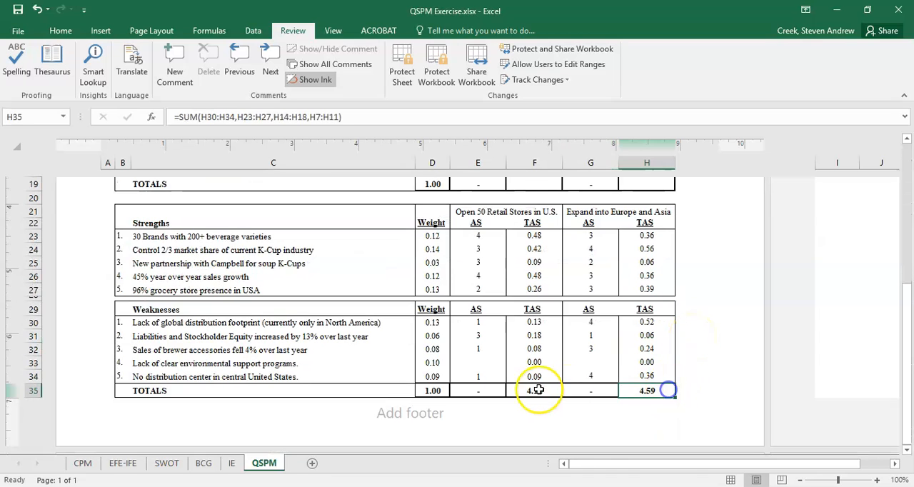
left_click(534, 390)
left_click(647, 391)
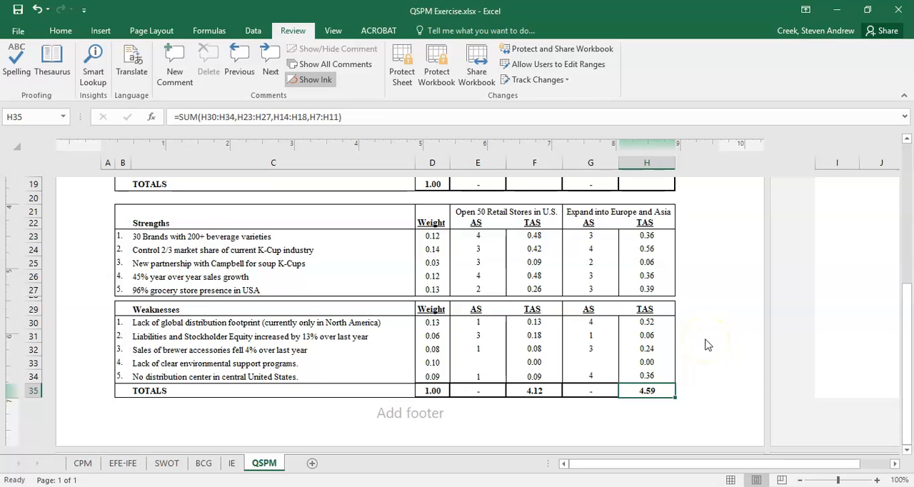
left_click(534, 391)
left_click(643, 390)
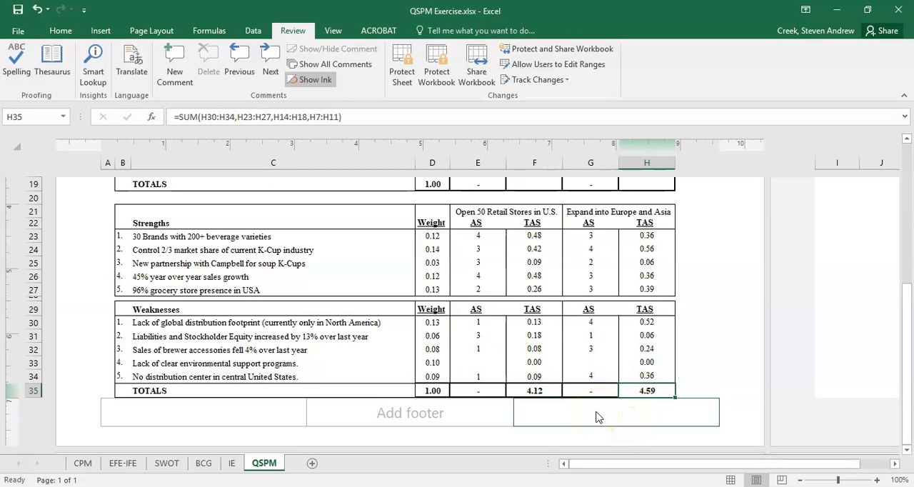
left_click(166, 463)
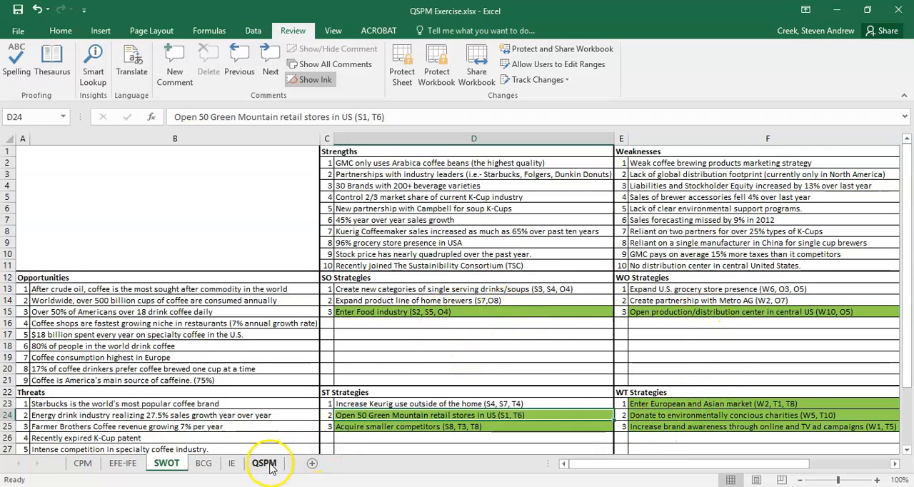
left_click(713, 404)
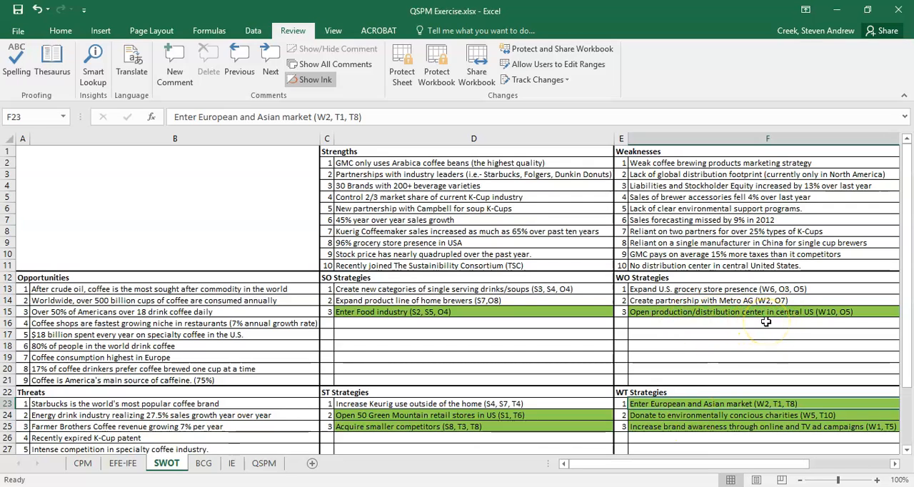
left_click(734, 314)
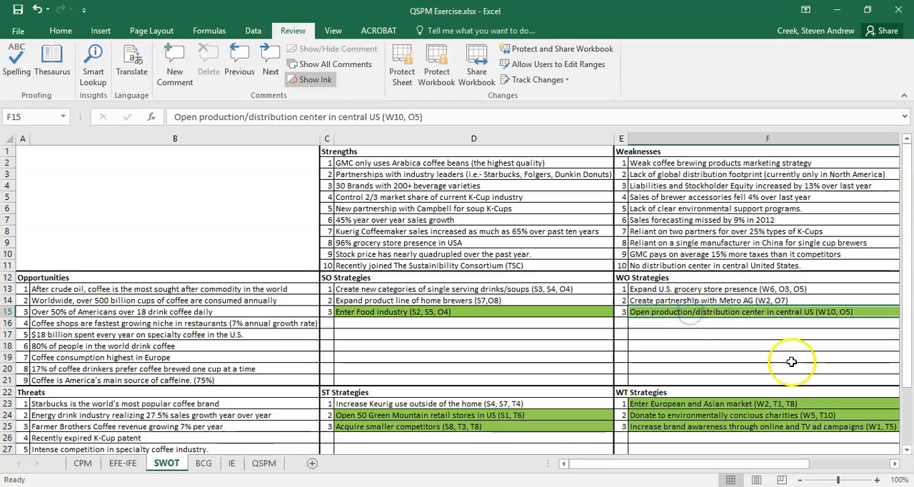
left_click(724, 405)
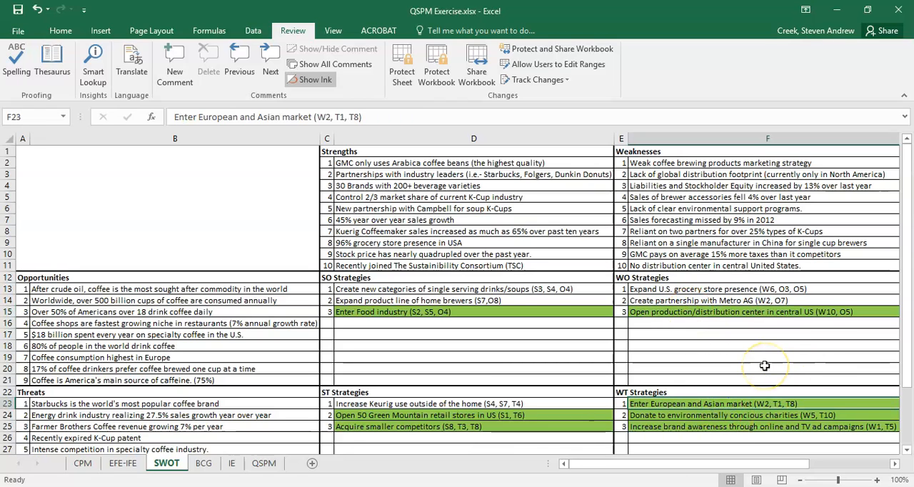
left_click(264, 463)
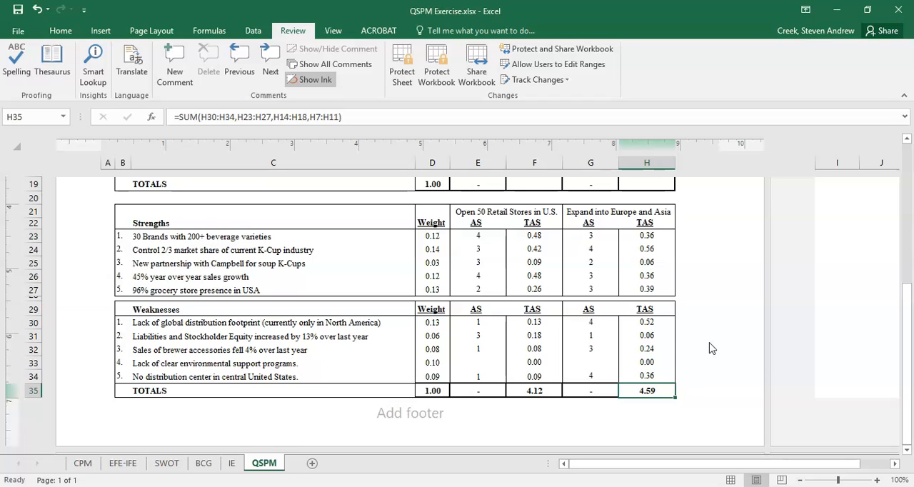
scroll(661, 355, "up", 6)
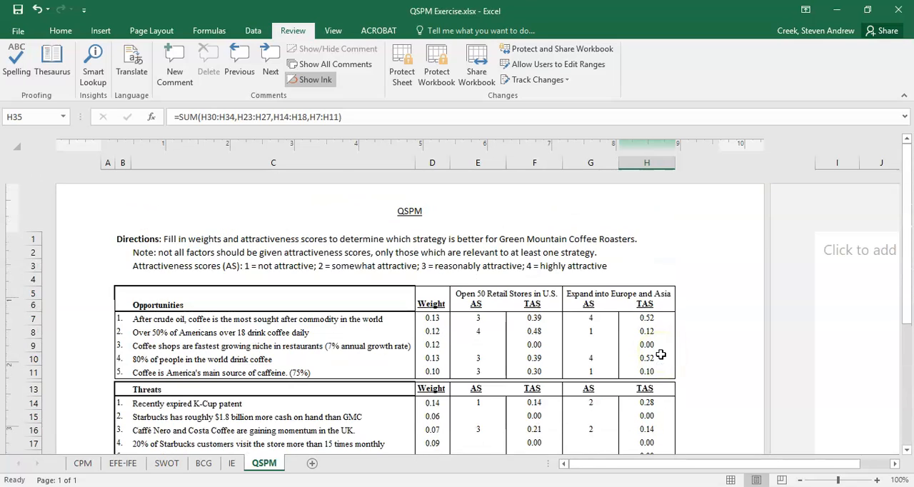